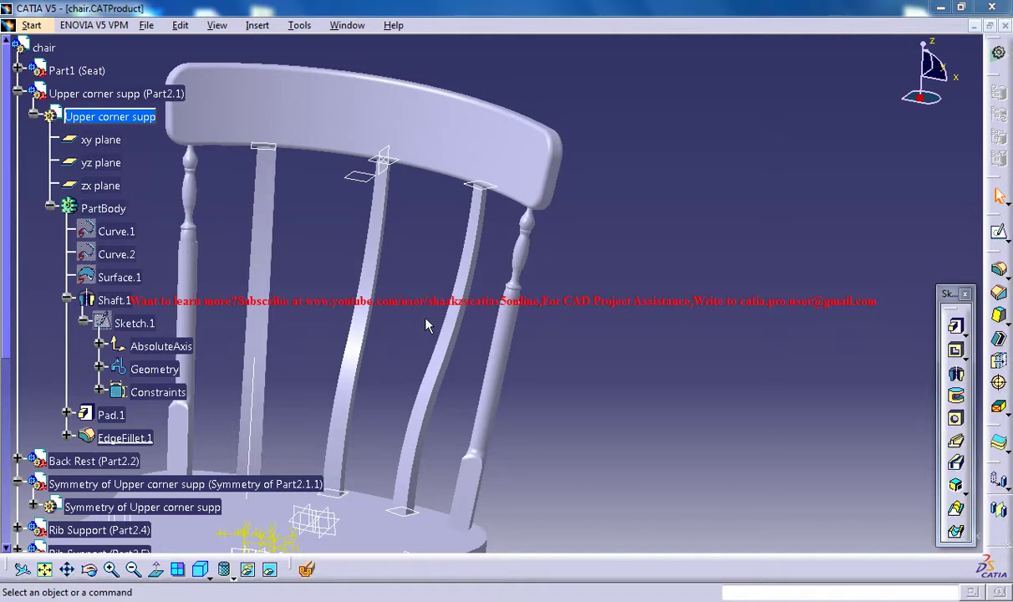
# Step: Examine the finished chair model's back rest, corner supports, ribs, seat and legs
pyautogui.moveTo(437, 308); pyautogui.dragTo(544, 186, button='middle')
pyautogui.moveTo(496, 317); pyautogui.dragTo(493, 285, button='middle')
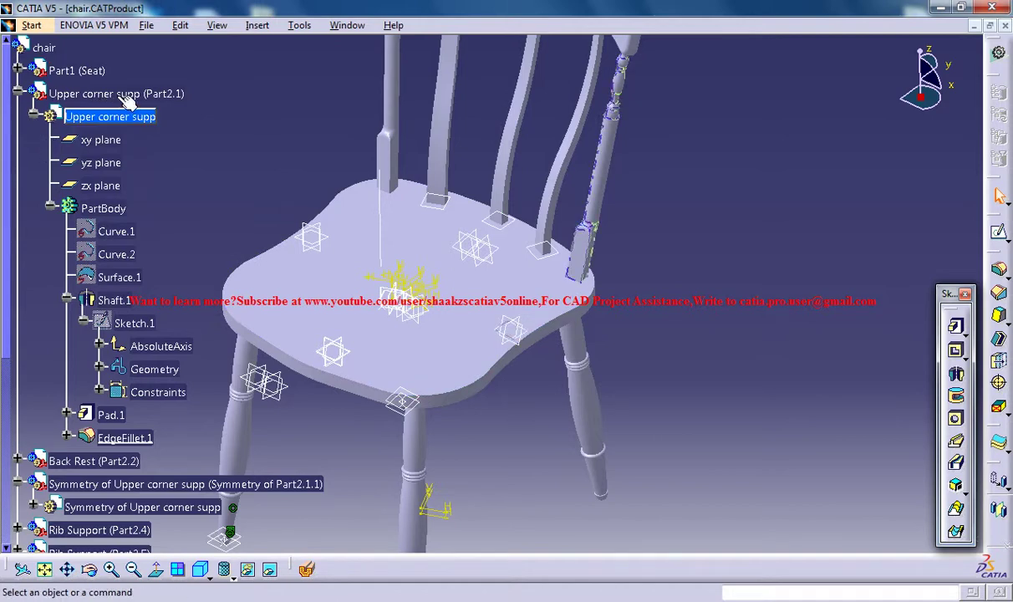
pyautogui.moveTo(418, 100); pyautogui.dragTo(368, 215, button='middle')
pyautogui.scroll(-2, 369, 215)
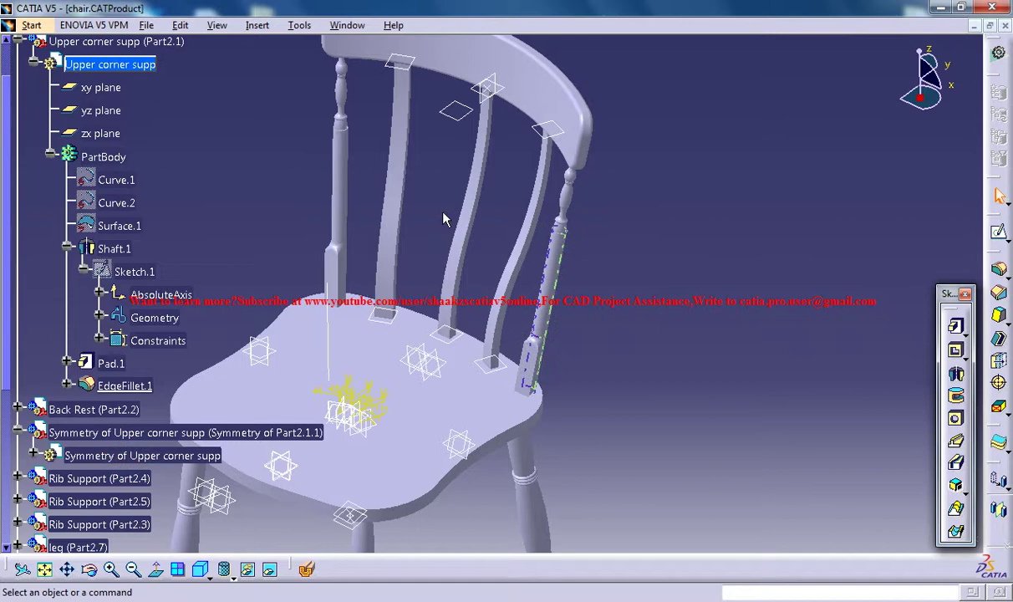
pyautogui.moveTo(439, 311); pyautogui.dragTo(464, 194, button='middle')
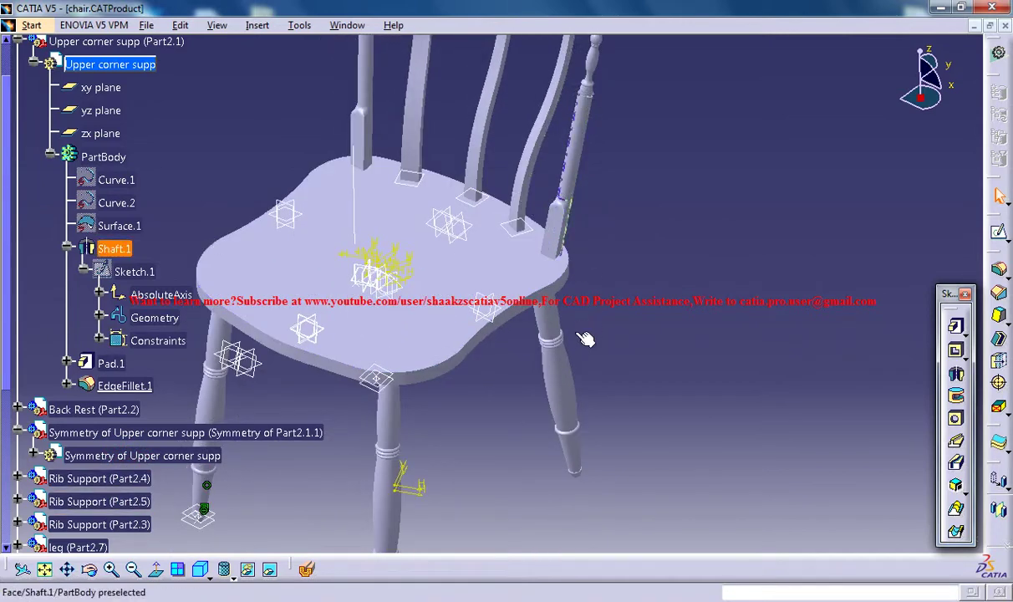
pyautogui.moveTo(482, 283); pyautogui.dragTo(476, 388, button='middle')
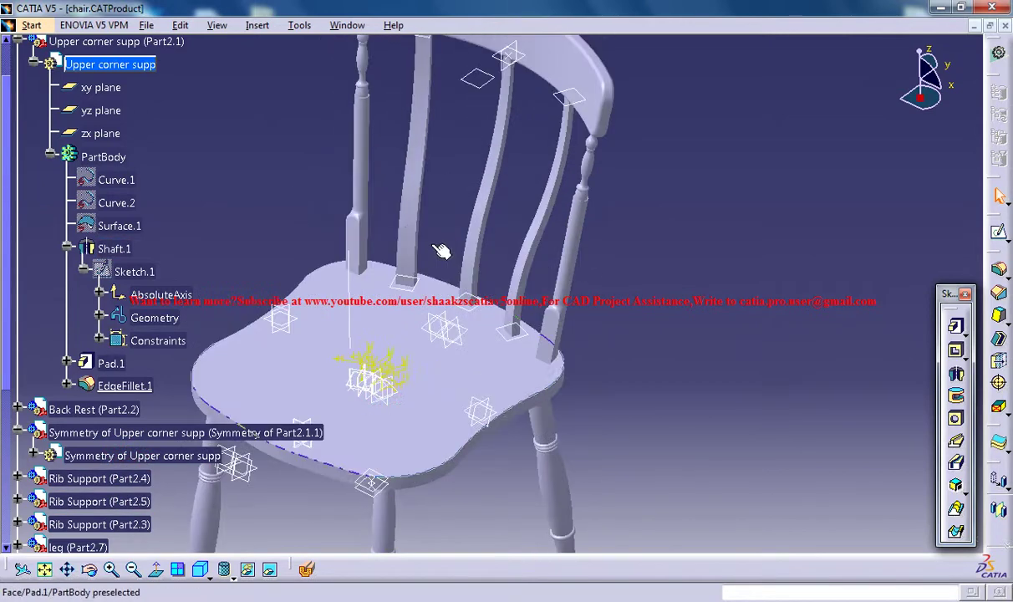
# Step: Collapse the upper corner support's PartBody and switch to the Chair Study product window
pyautogui.click(51, 154)
pyautogui.click(257, 25)
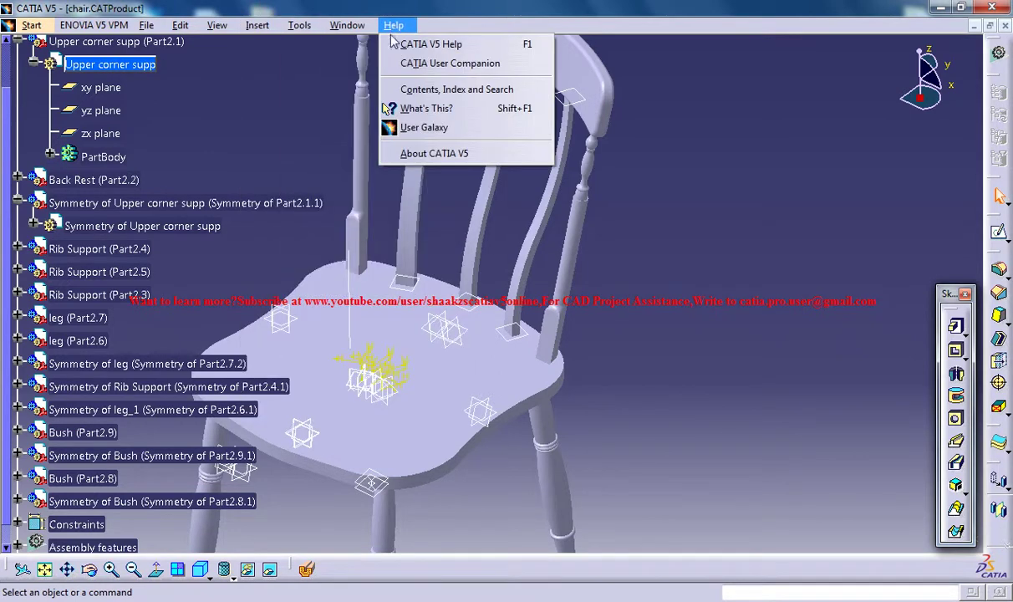
pyautogui.moveTo(356, 23)
pyautogui.click(383, 127)
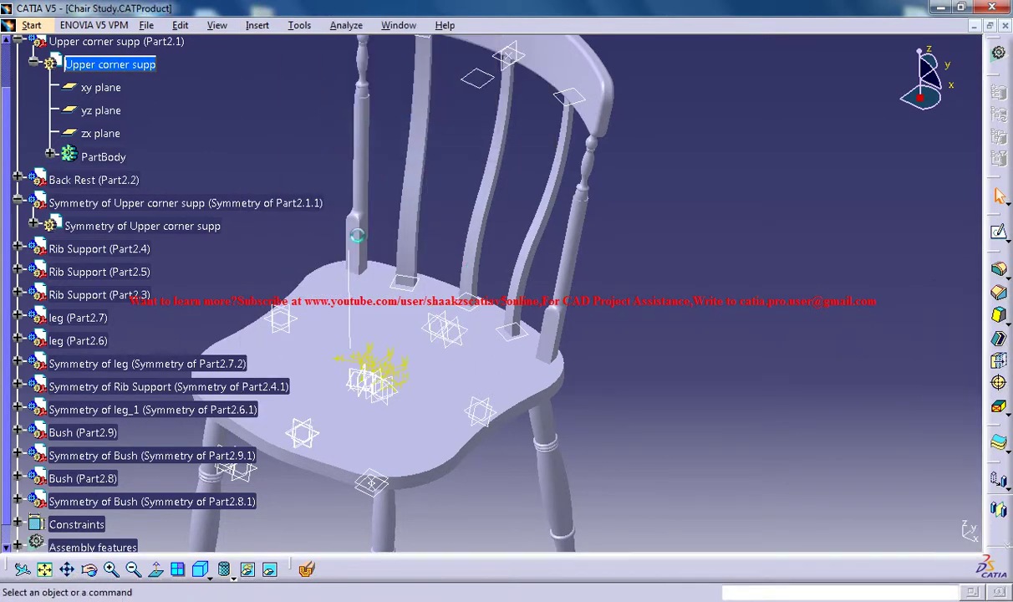
pyautogui.moveTo(407, 253); pyautogui.dragTo(324, 195, button='middle')
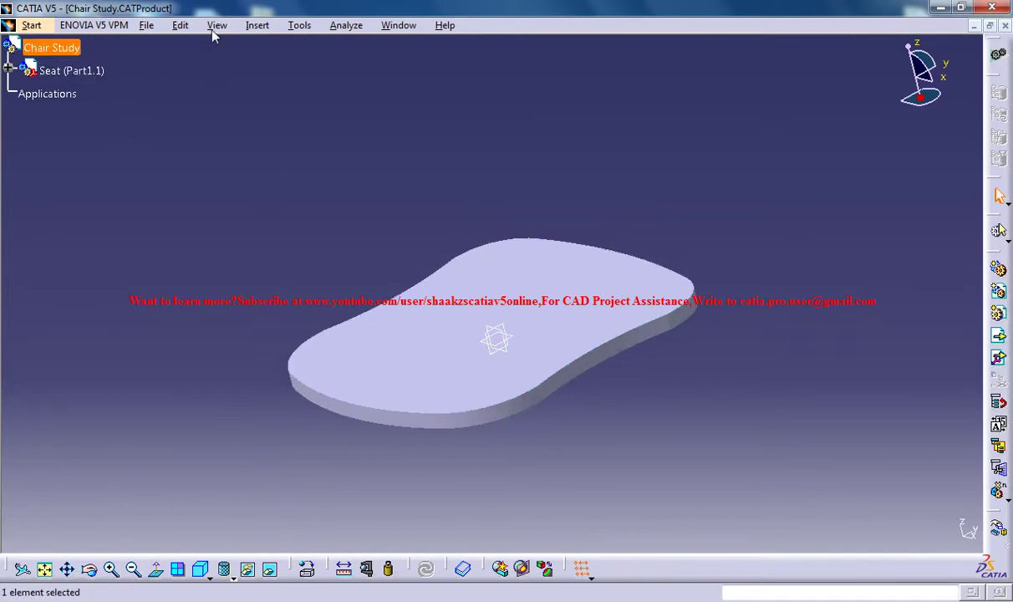
# Step: Insert a new part into the Chair Study product, choosing to define a new origin point for it
pyautogui.click(264, 26)
pyautogui.click(276, 287)
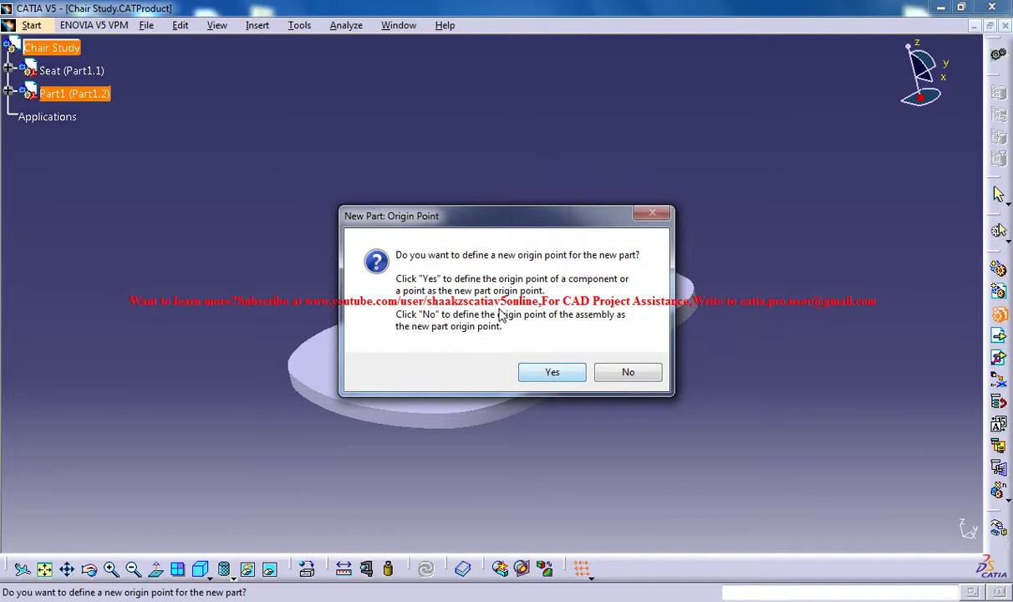
pyautogui.click(538, 378)
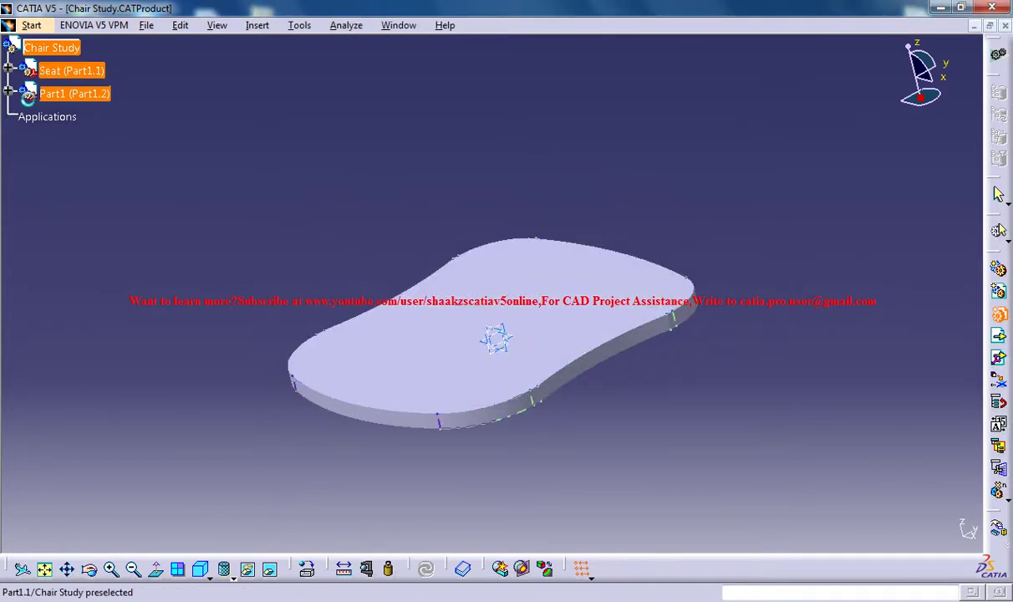
# Step: Expand the new part's tree and set its instance name to "Back support corner" in its properties
pyautogui.click(8, 90)
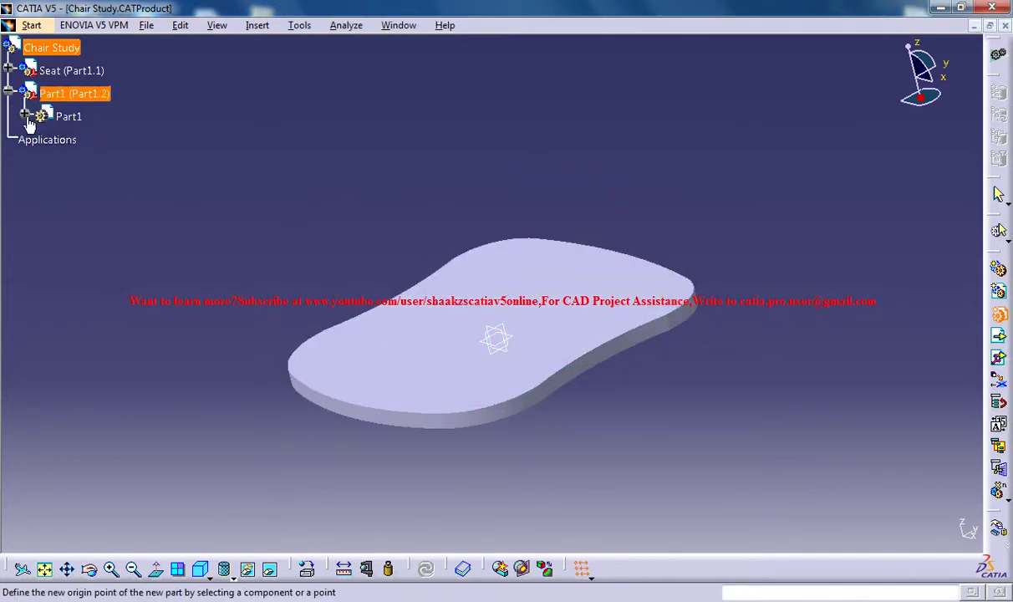
pyautogui.click(27, 118)
pyautogui.rightClick(87, 94)
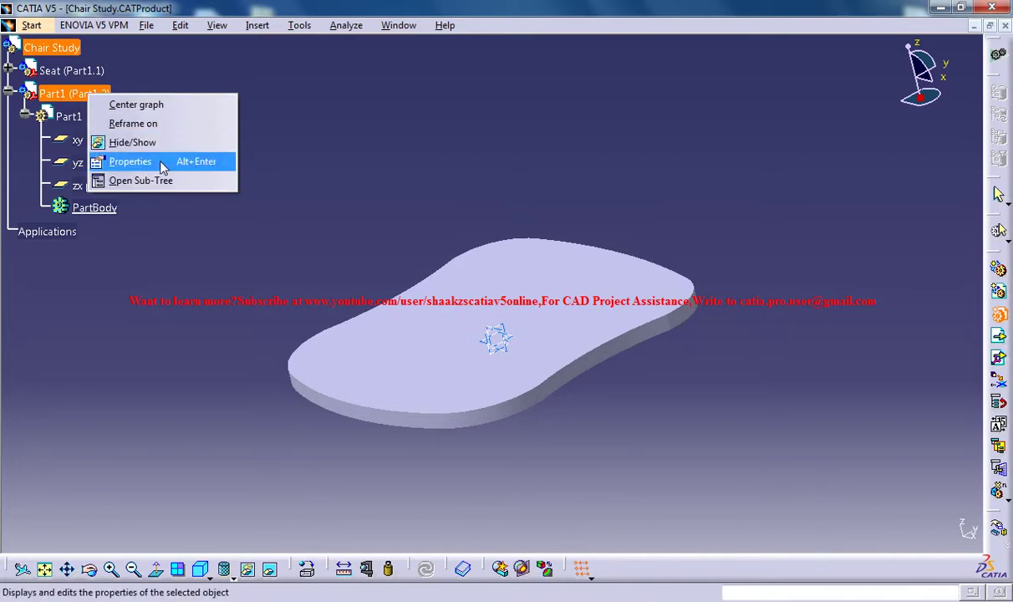
pyautogui.click(163, 167)
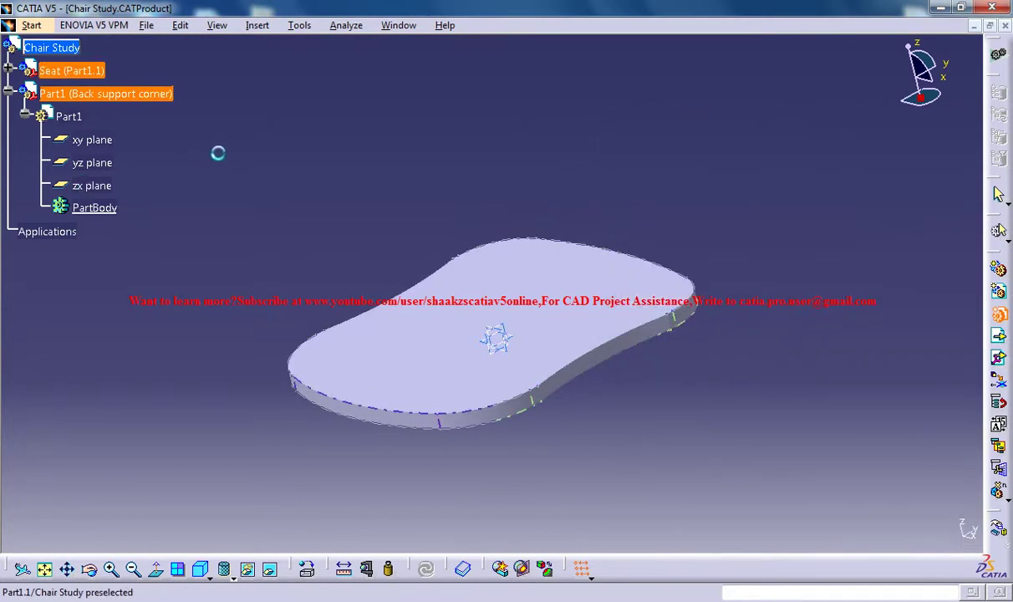
# Step: Pick the Back support corner's PartBody as the origin reference and activate that body for part design
pyautogui.moveTo(265, 183); pyautogui.dragTo(224, 229, button='middle')
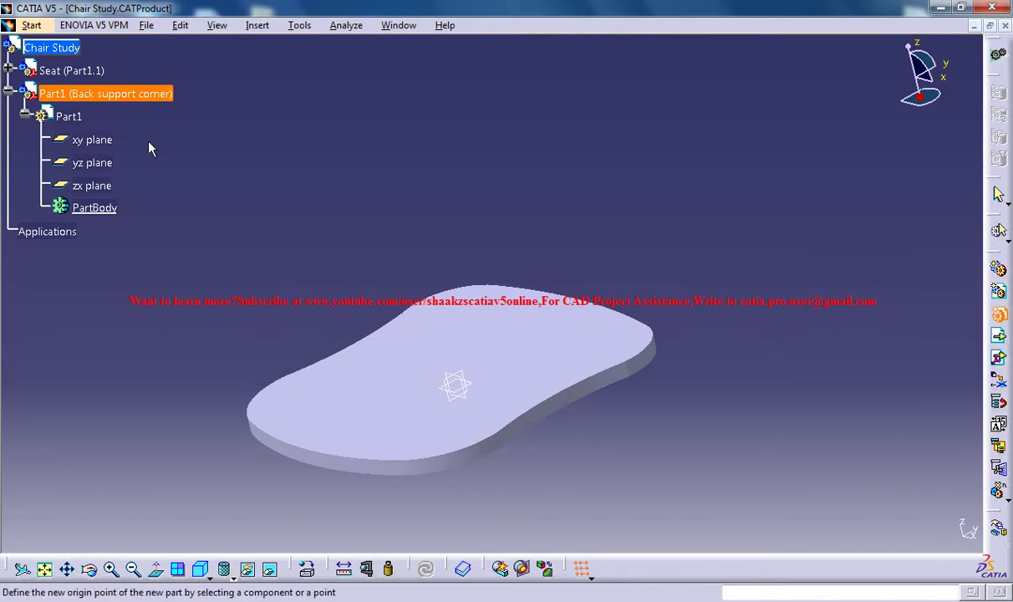
pyautogui.click(108, 210)
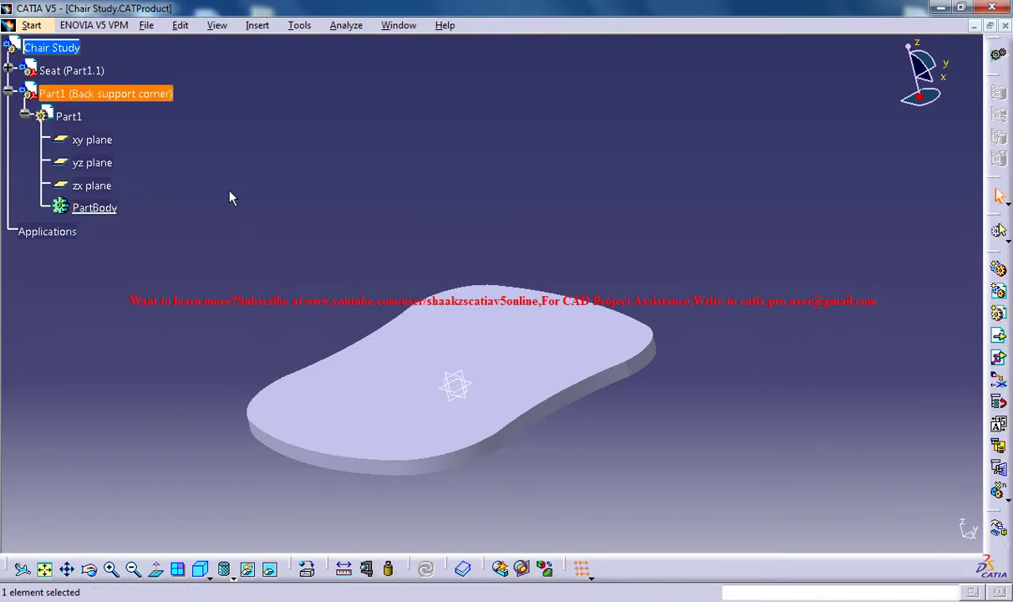
pyautogui.doubleClick(110, 209)
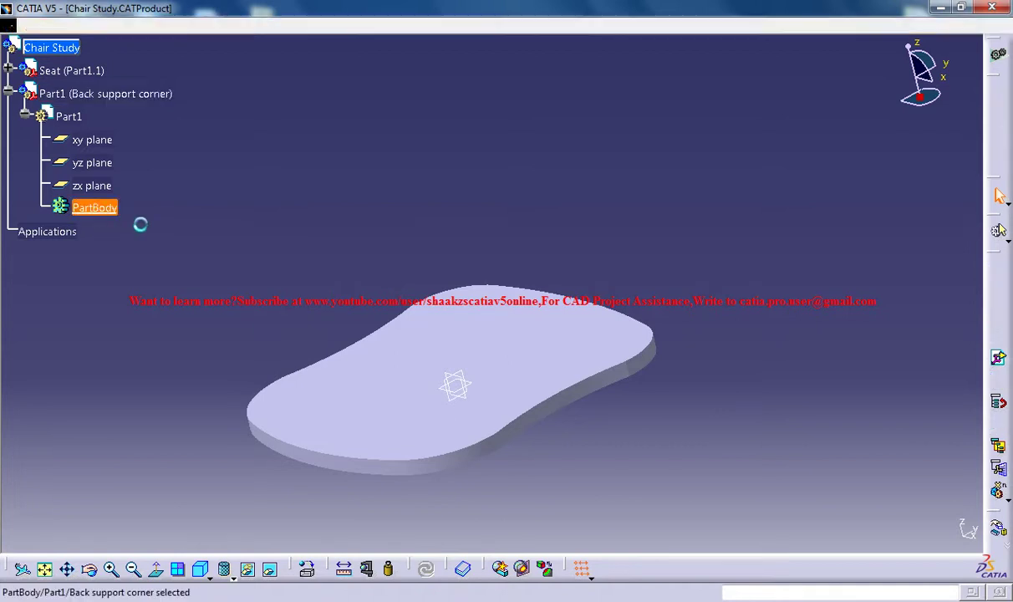
pyautogui.moveTo(493, 241); pyautogui.dragTo(453, 174, button='middle')
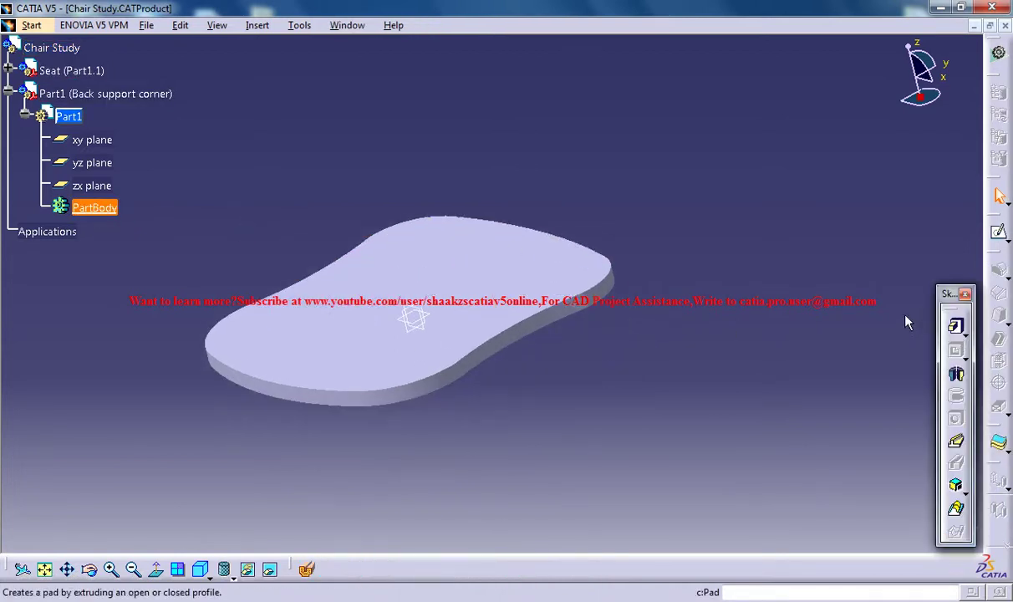
pyautogui.moveTo(663, 220); pyautogui.dragTo(667, 240, button='middle')
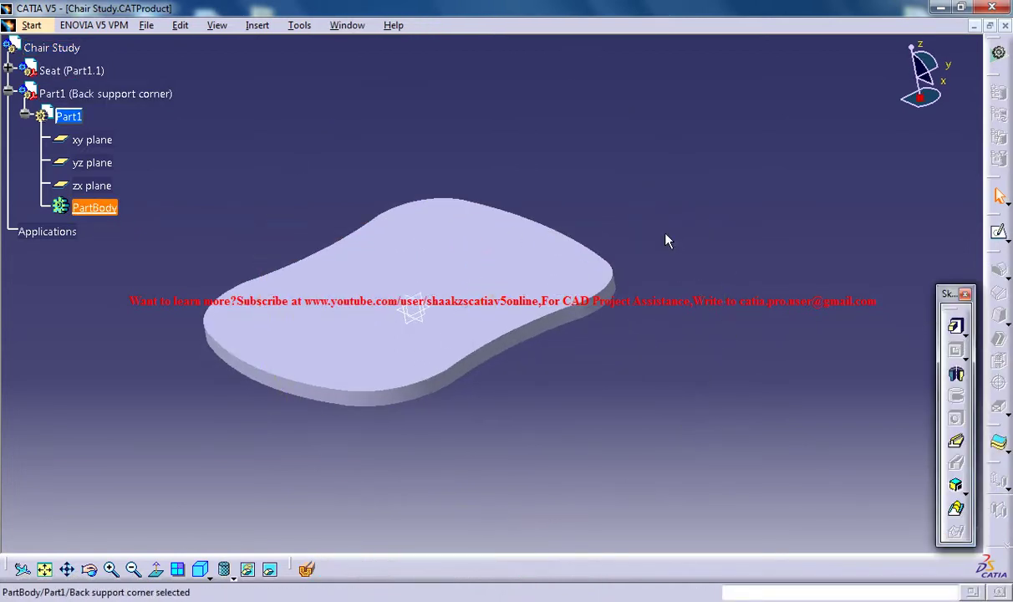
# Step: Start a sketch on the zx plane for the Back support corner part
pyautogui.click(608, 175)
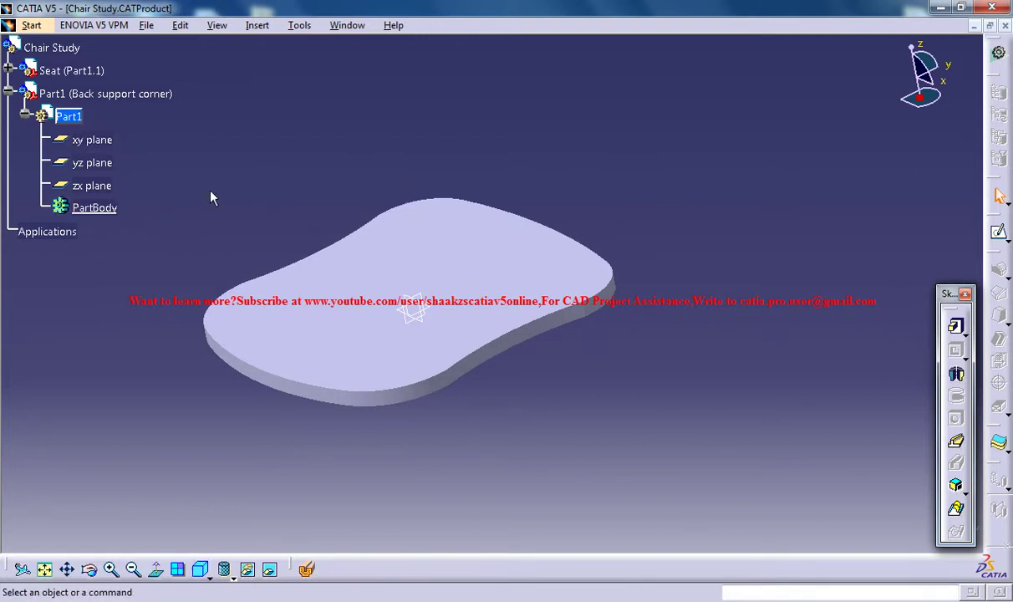
pyautogui.click(999, 231)
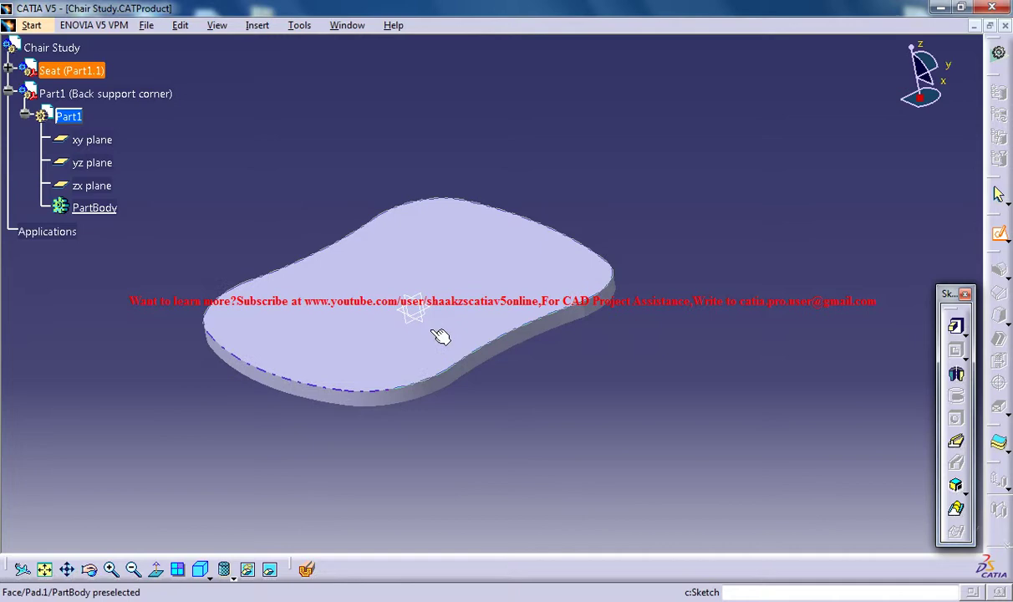
pyautogui.click(429, 327)
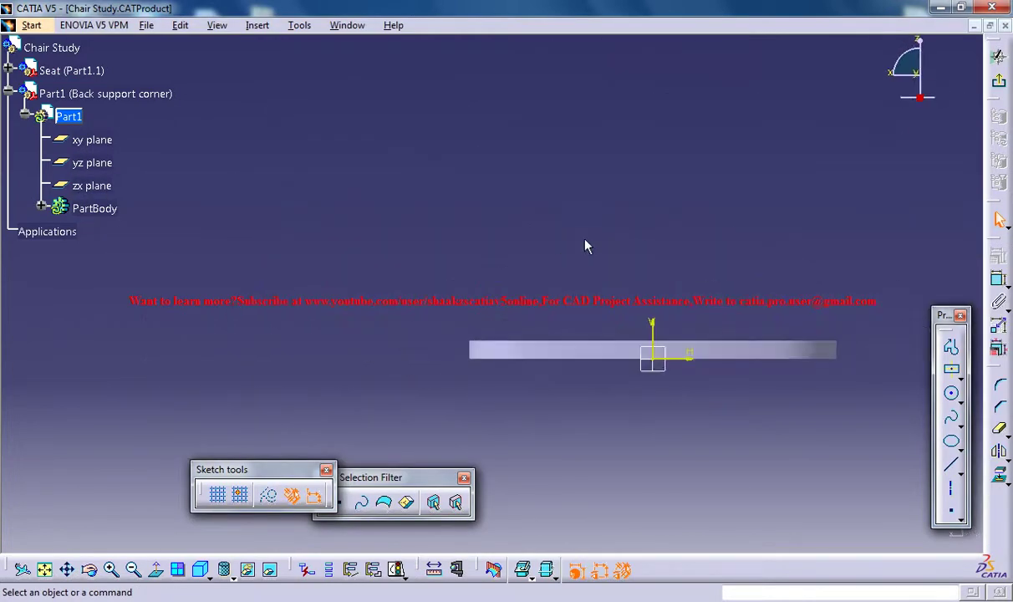
# Step: Sketch a tall upright rectangle about 31 mm wide and 289 mm high, rising from the seat on the positive horizontal side
pyautogui.moveTo(544, 259); pyautogui.dragTo(439, 277, button='middle')
pyautogui.moveTo(645, 247); pyautogui.dragTo(535, 246, button='middle')
pyautogui.moveTo(601, 214); pyautogui.dragTo(610, 267, button='middle')
pyautogui.click(960, 377)
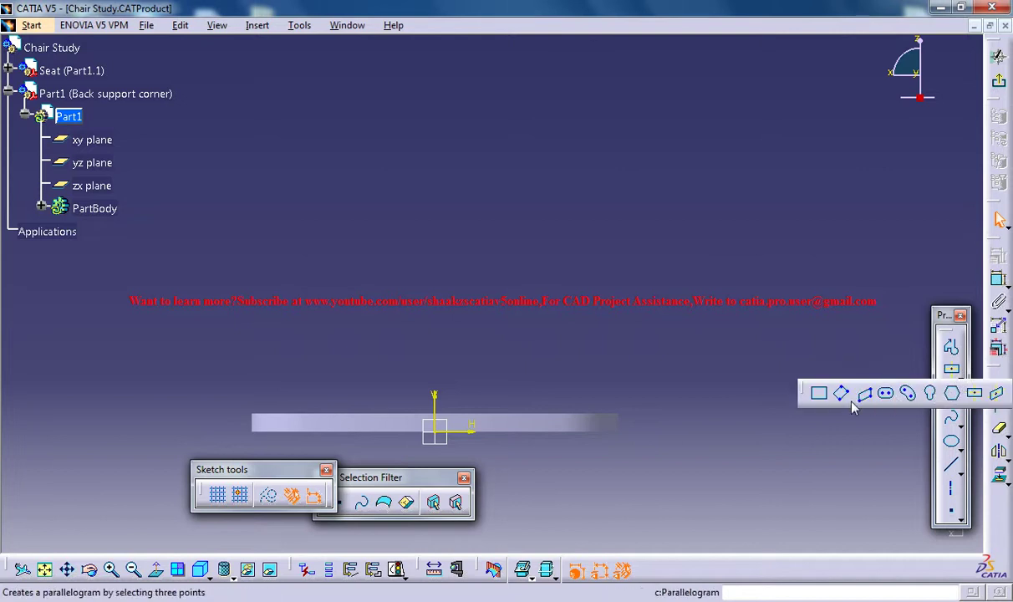
pyautogui.click(820, 395)
pyautogui.click(546, 152)
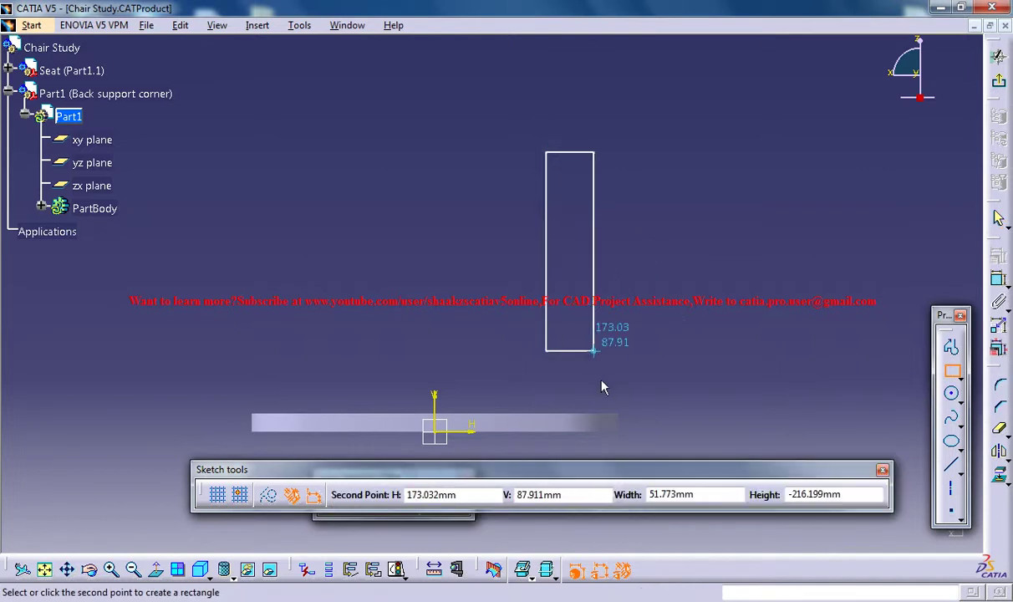
pyautogui.click(571, 418)
pyautogui.moveTo(606, 355); pyautogui.dragTo(581, 324, button='middle')
pyautogui.moveTo(610, 217)
pyautogui.mouseDown(button='middle')
pyautogui.moveTo(554, 215)
pyautogui.moveTo(570, 191)
pyautogui.mouseUp(button='middle')
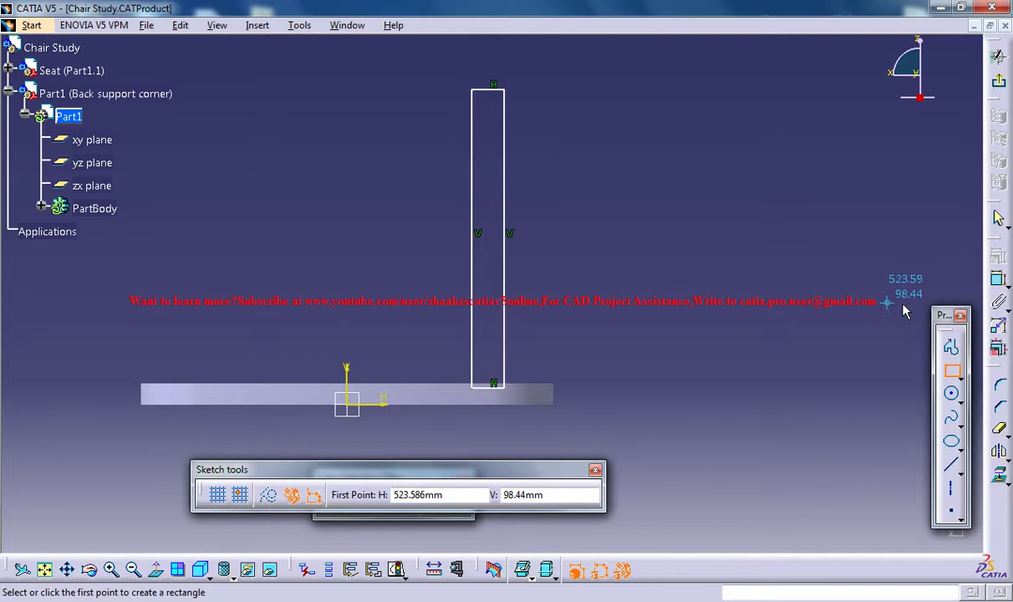
# Step: Dimension the rectangle's top edge and set its width to 20 mm
pyautogui.click(997, 280)
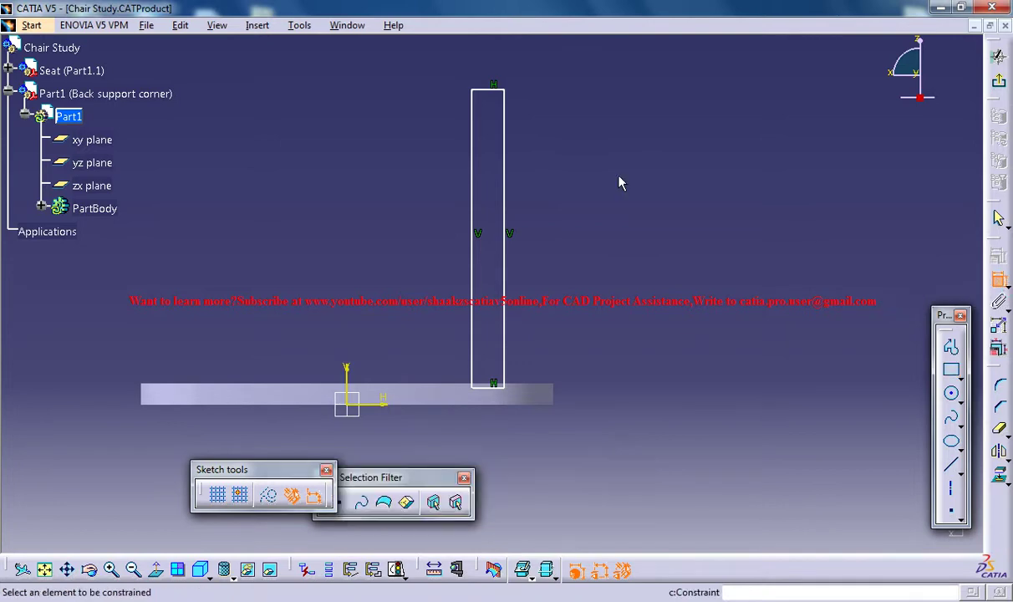
pyautogui.click(497, 94)
pyautogui.click(603, 104)
pyautogui.doubleClick(608, 107)
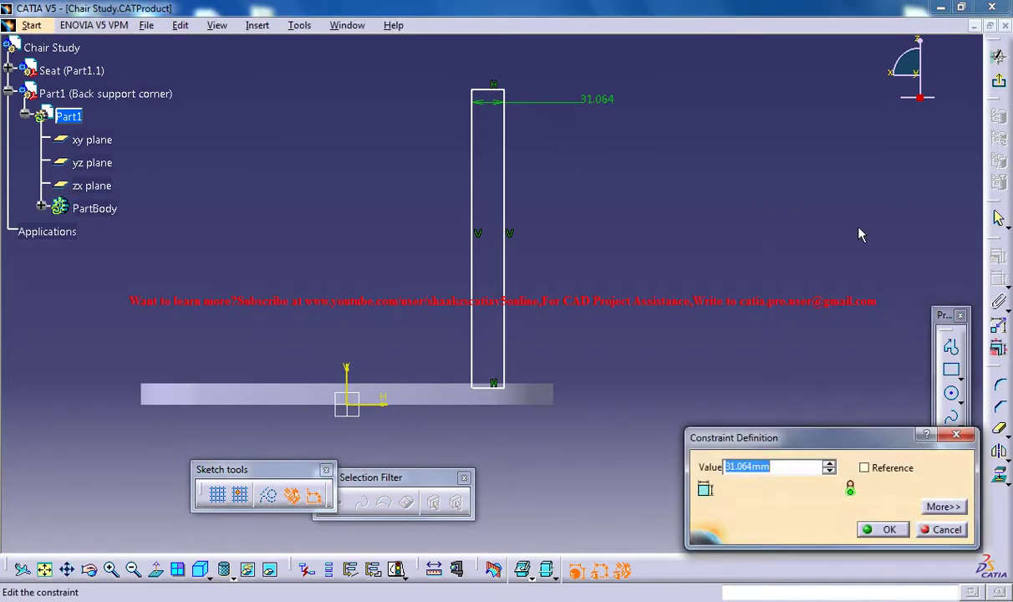
pyautogui.press('Return')
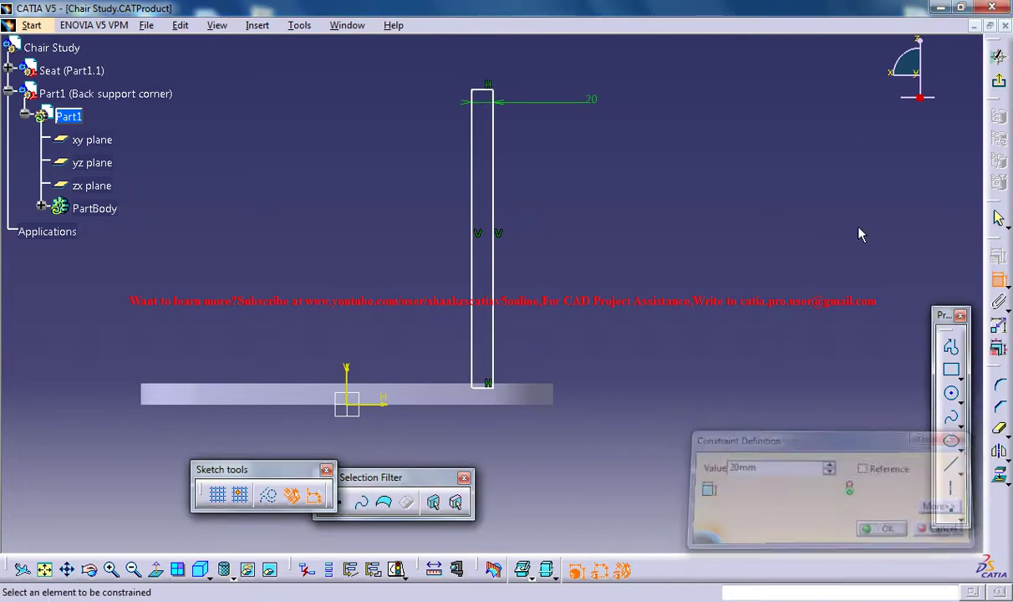
# Step: Dimension the rectangle's vertical side and set its height to 350 mm
pyautogui.click(494, 165)
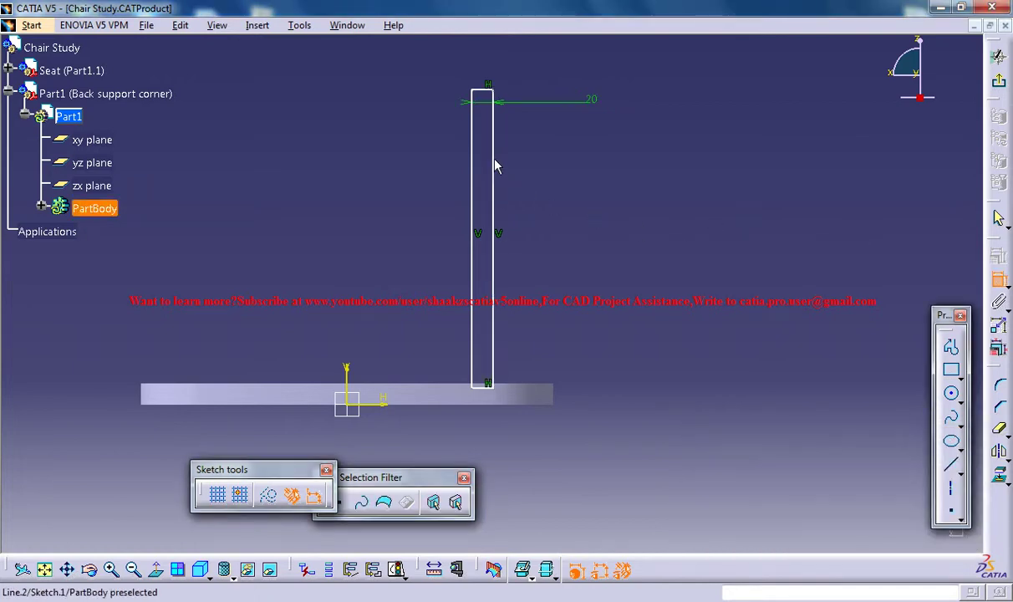
pyautogui.click(626, 219)
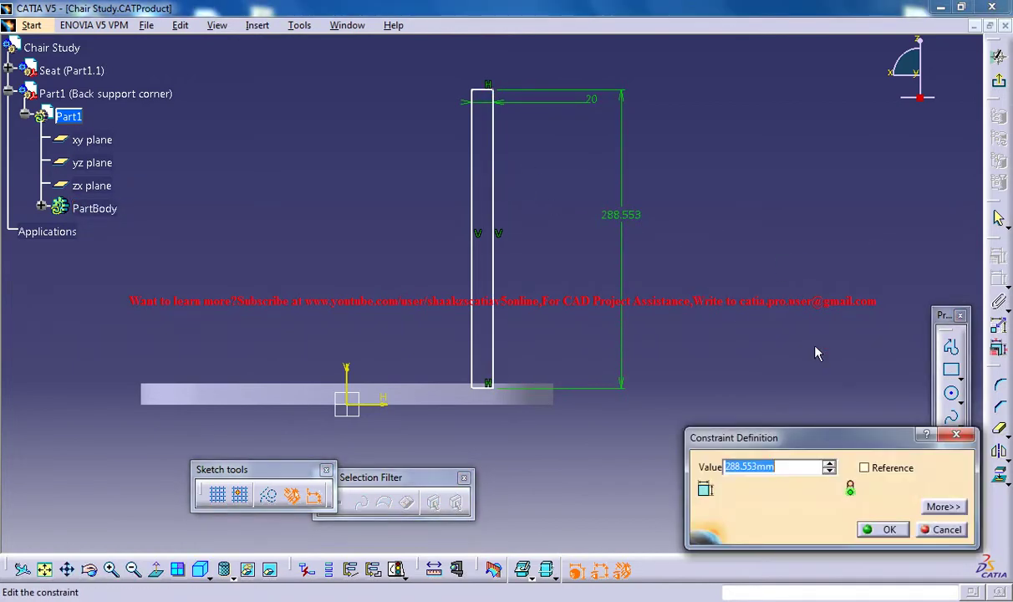
pyautogui.write('35')
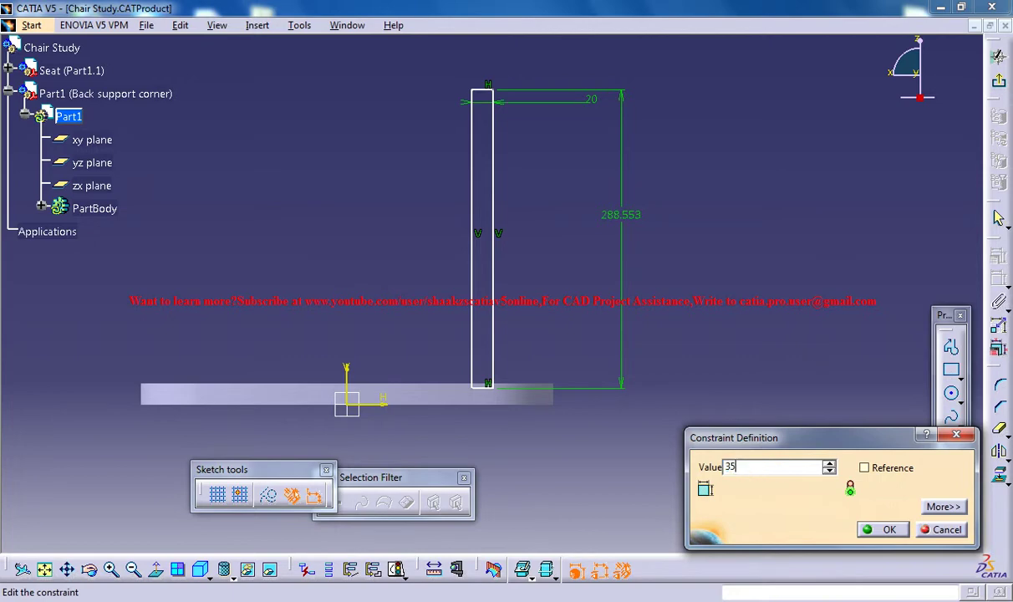
pyautogui.write('0')
pyautogui.press('Return')
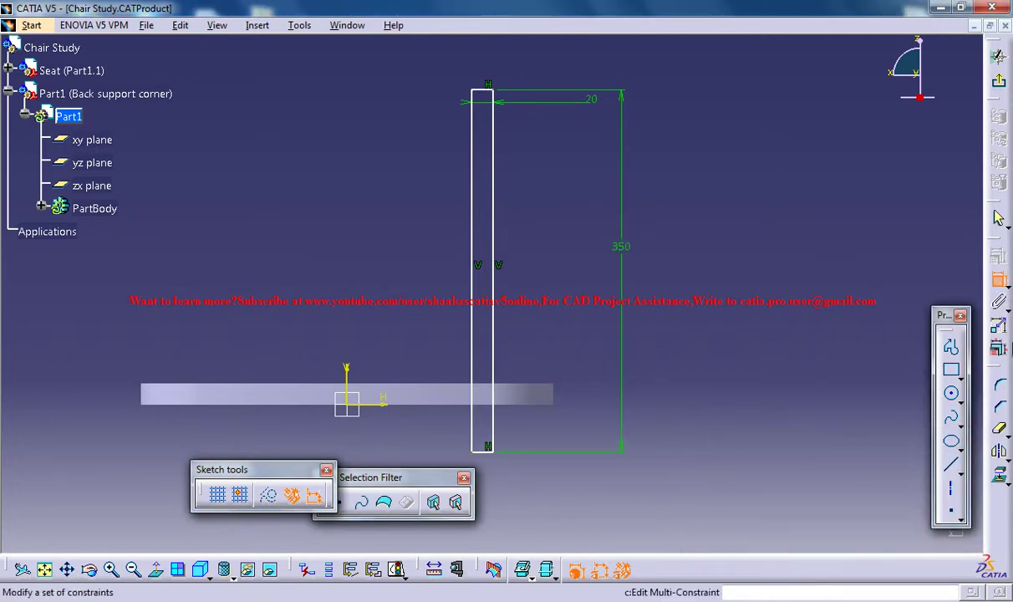
# Step: Move the rectangle up above the seat and make its bottom edge coincident with the seat's top surface
pyautogui.click(998, 219)
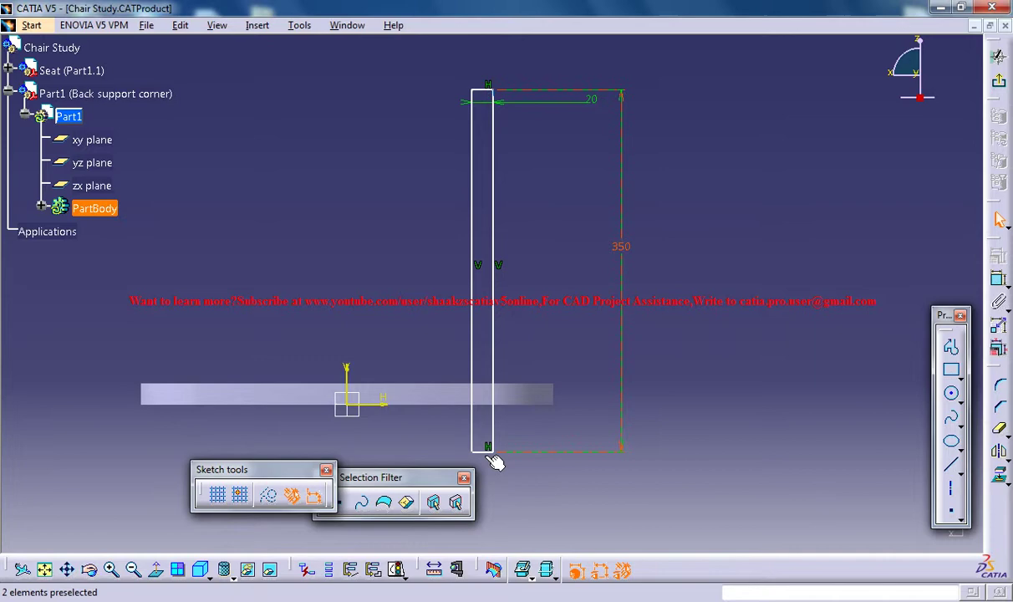
pyautogui.moveTo(495, 462)
pyautogui.mouseDown()
pyautogui.moveTo(493, 407)
pyautogui.moveTo(505, 384)
pyautogui.mouseUp()
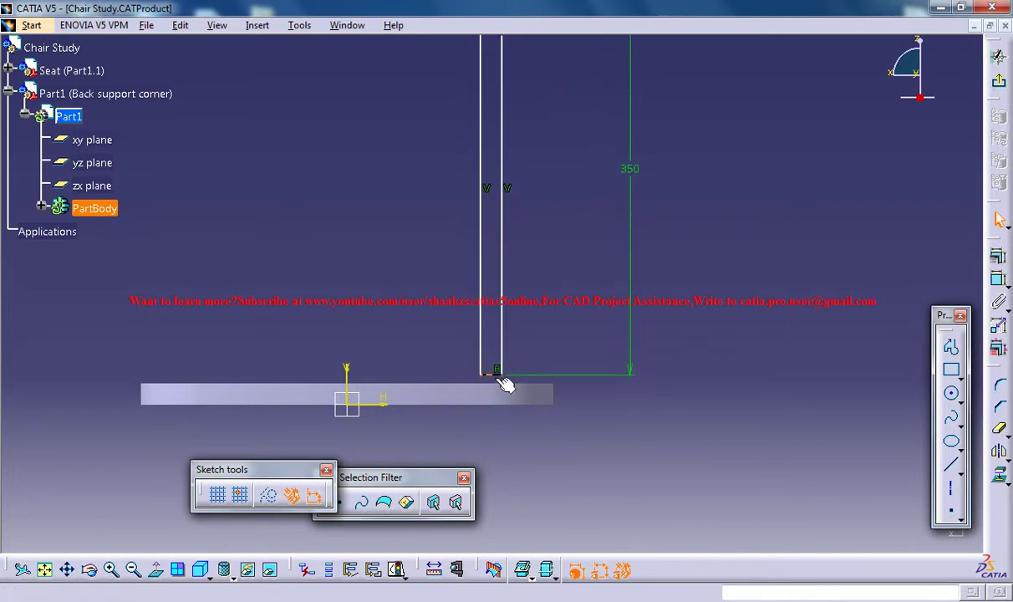
pyautogui.click(998, 278)
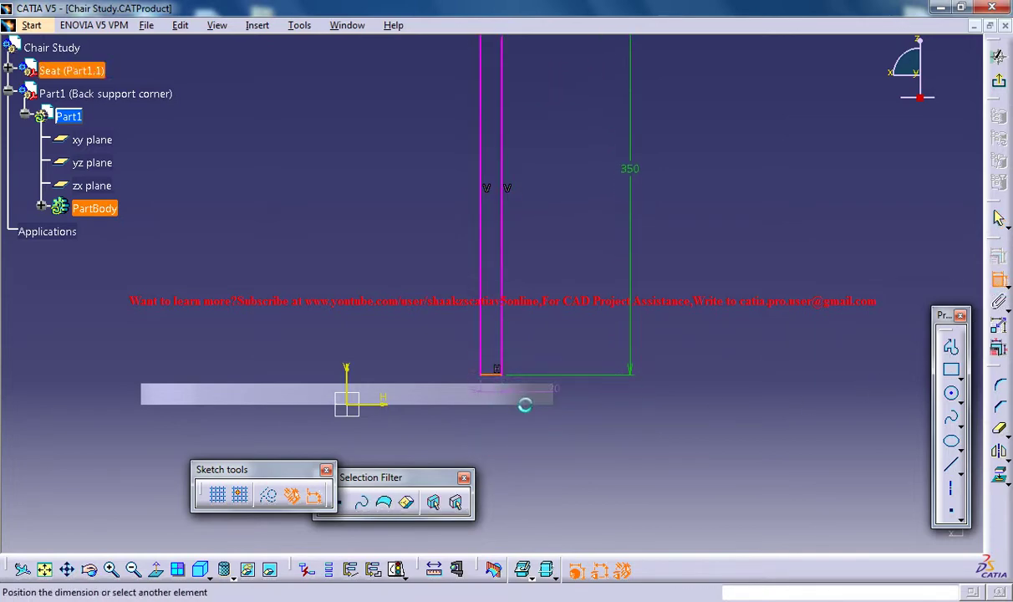
pyautogui.click(469, 396)
pyautogui.rightClick(703, 374)
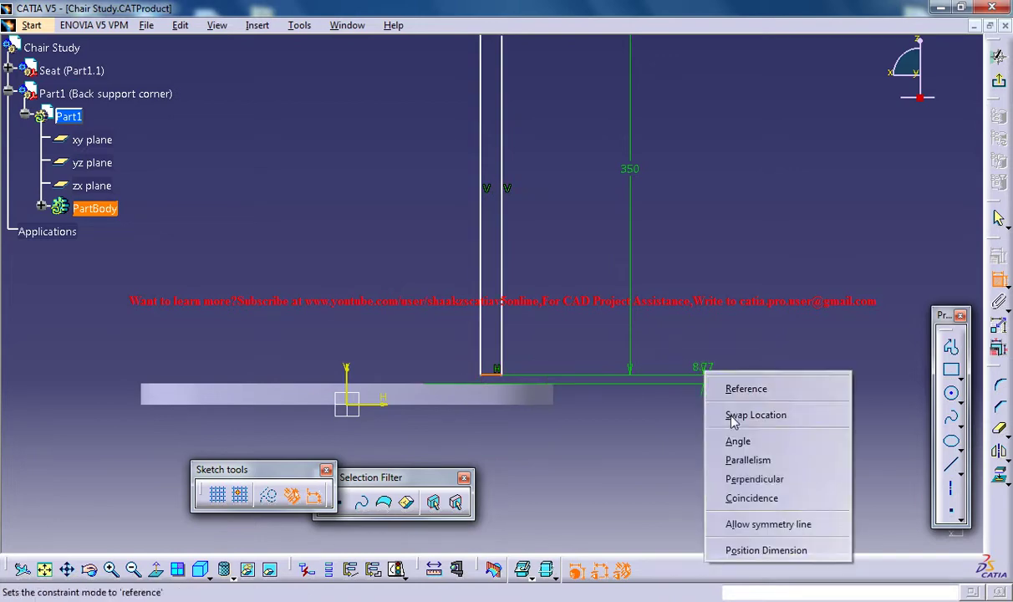
pyautogui.click(754, 500)
pyautogui.moveTo(552, 339); pyautogui.dragTo(565, 475, button='middle')
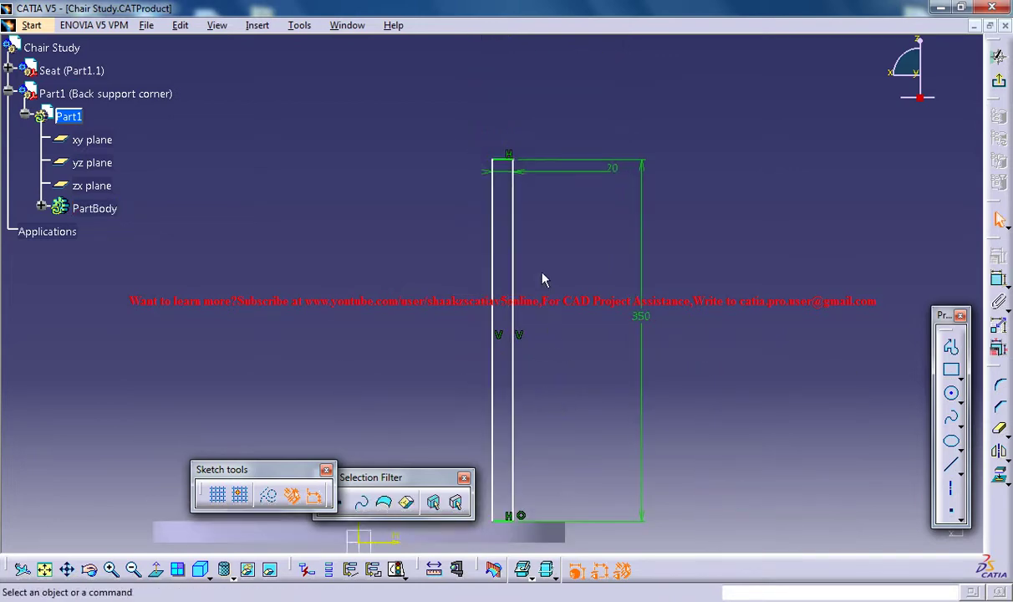
# Step: Sketch a horizontal axis about 125 mm long crossing the tall rectangle, about 243 mm above the seat's top surface
pyautogui.moveTo(544, 280); pyautogui.dragTo(551, 344, button='middle')
pyautogui.moveTo(593, 447); pyautogui.dragTo(562, 259, button='middle')
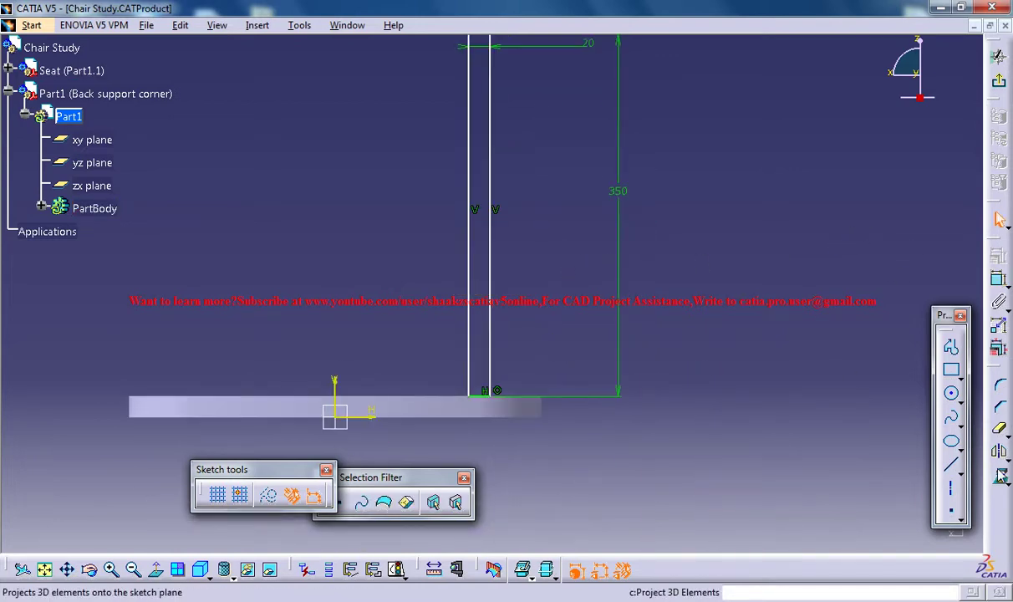
pyautogui.click(950, 487)
pyautogui.click(423, 151)
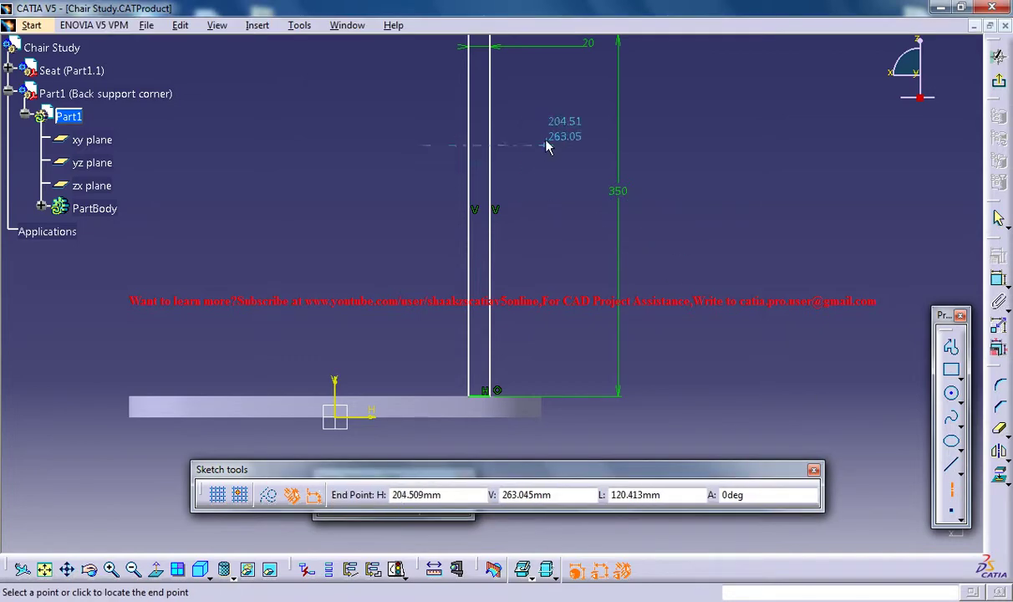
pyautogui.click(551, 145)
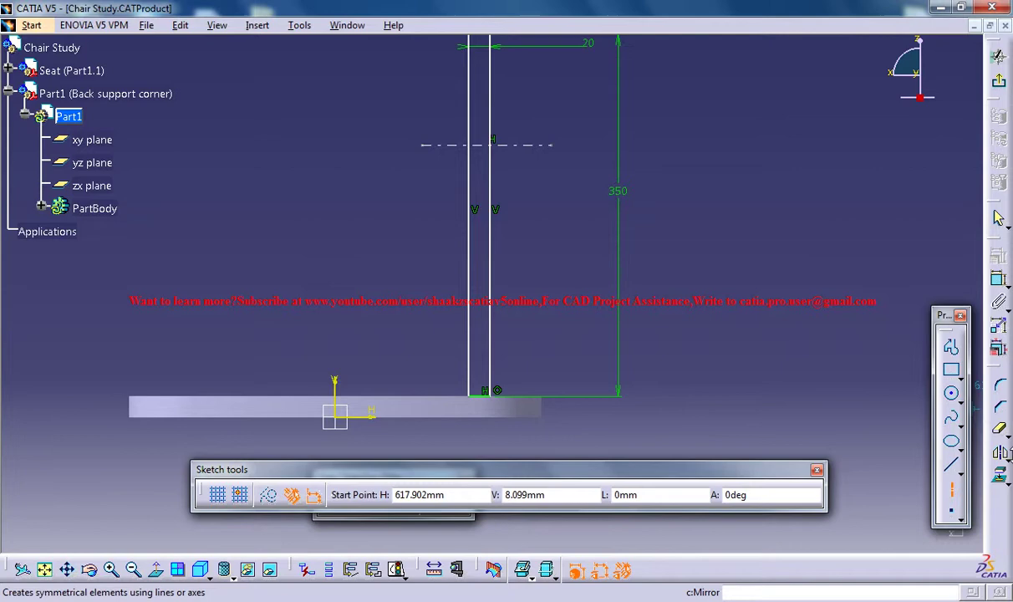
pyautogui.click(950, 464)
pyautogui.moveTo(537, 235); pyautogui.dragTo(554, 266, button='middle')
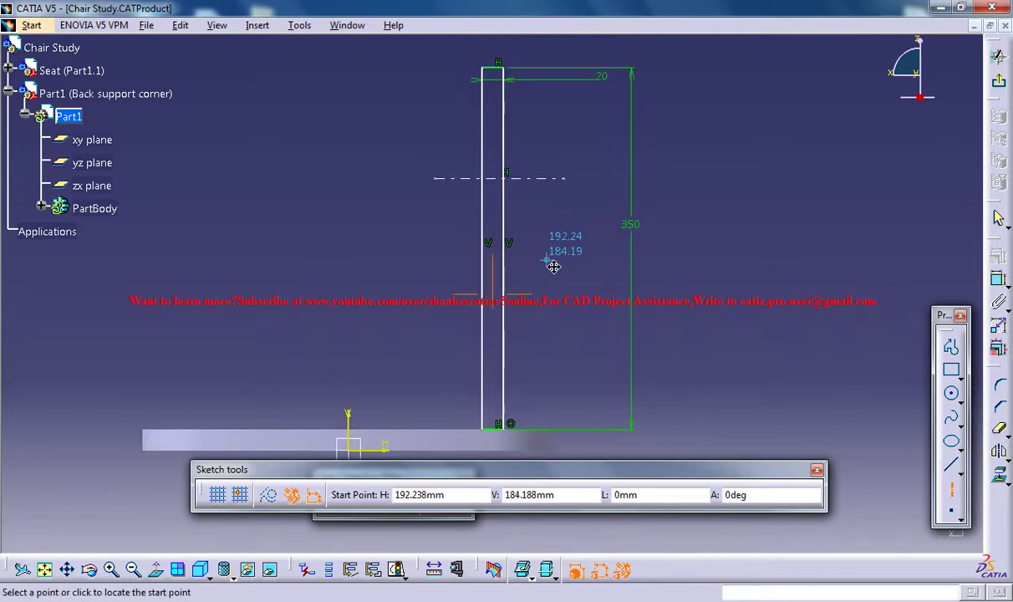
# Step: Dimension the distance between the horizontal axis and the rectangle's bottom edge and set it to 250 mm
pyautogui.click(999, 281)
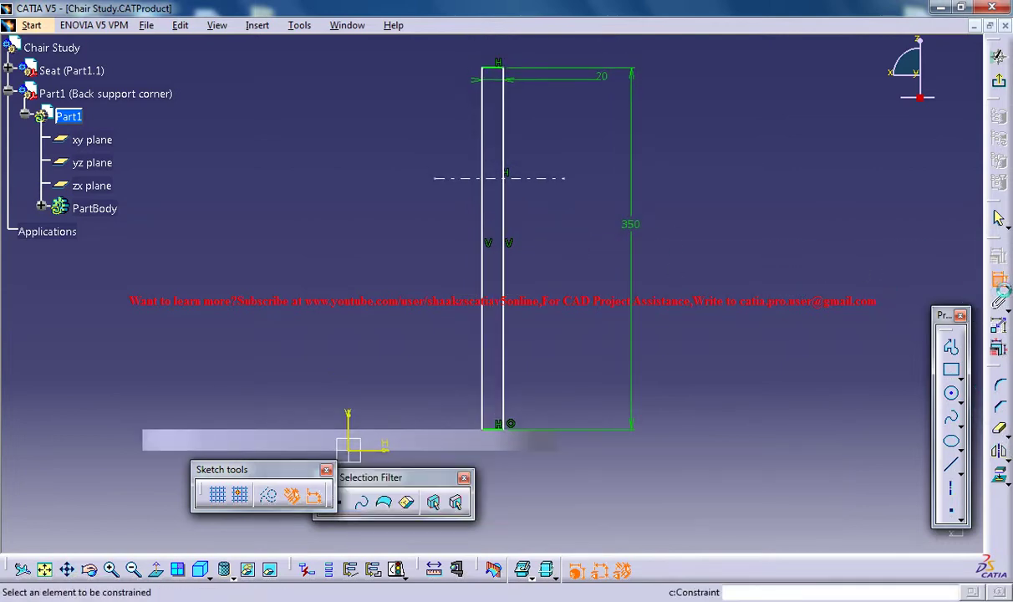
pyautogui.click(460, 180)
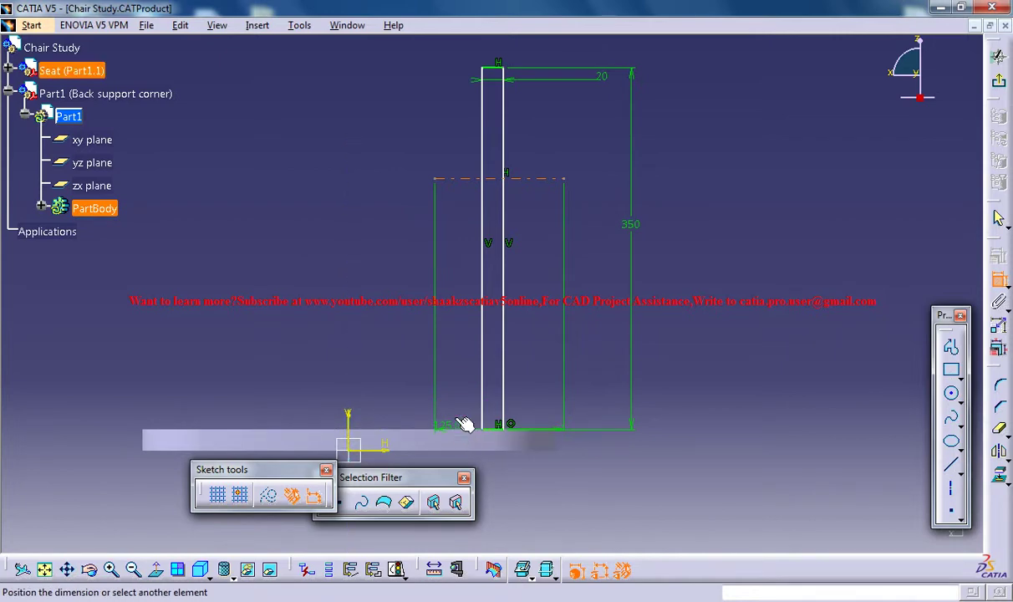
pyautogui.rightClick(468, 347)
pyautogui.click(447, 347)
pyautogui.click(449, 334)
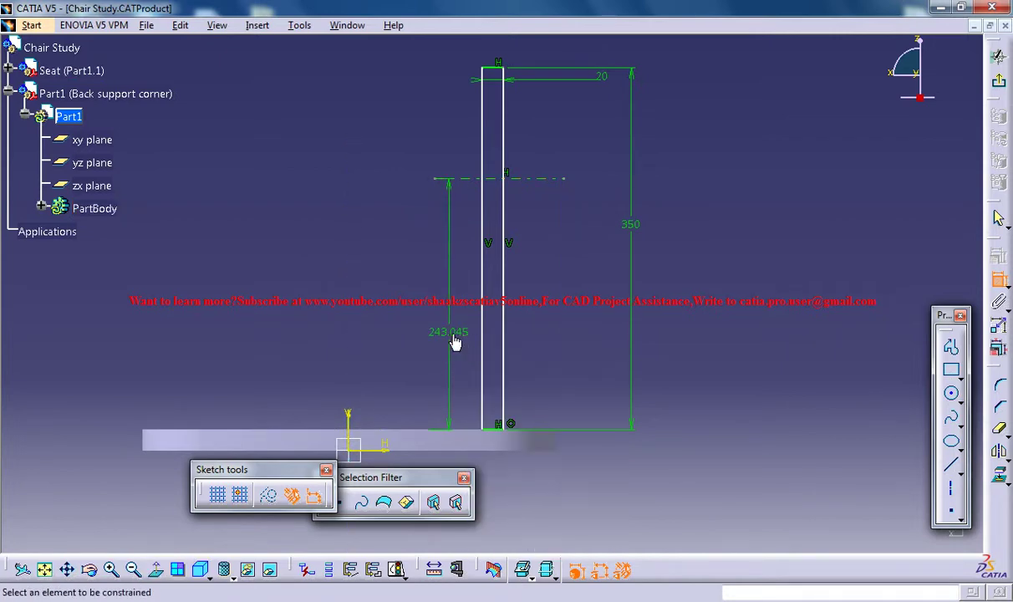
pyautogui.doubleClick(452, 335)
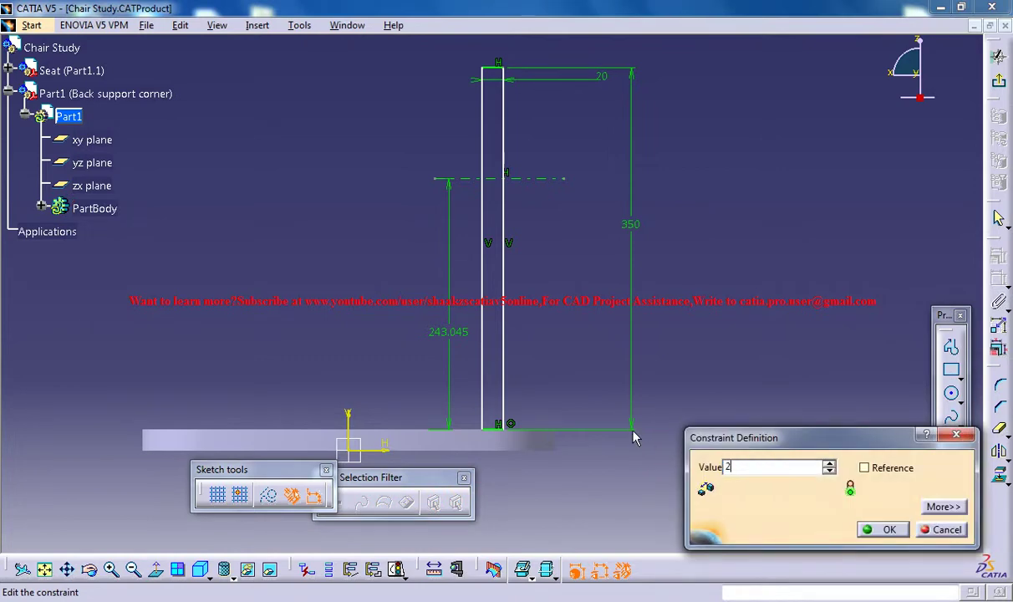
pyautogui.press('Return')
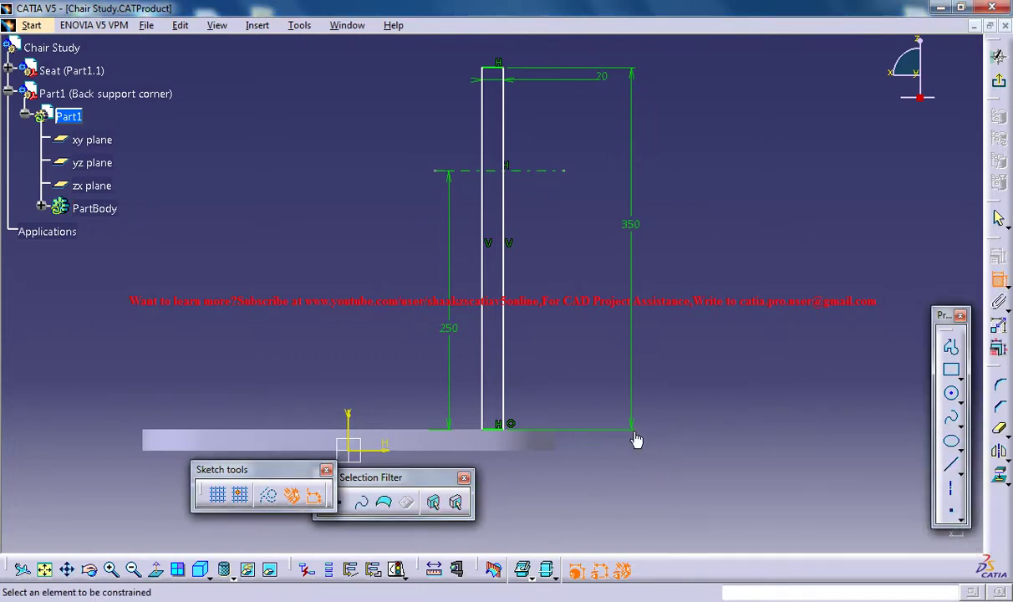
# Step: Set the horizontal axis's height above the rectangle's bottom edge to 230 mm
pyautogui.doubleClick(452, 334)
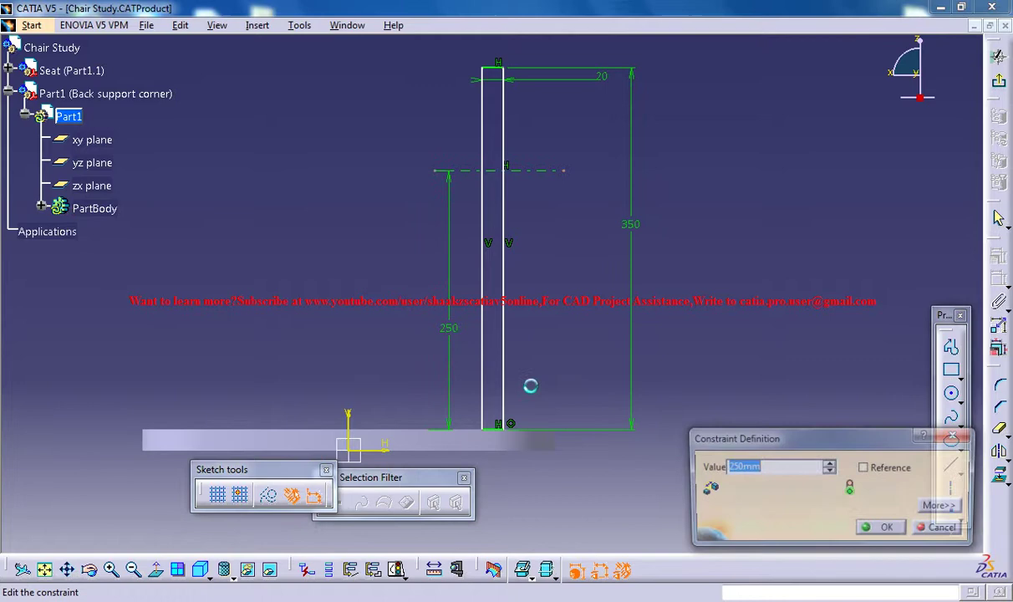
pyautogui.write('230')
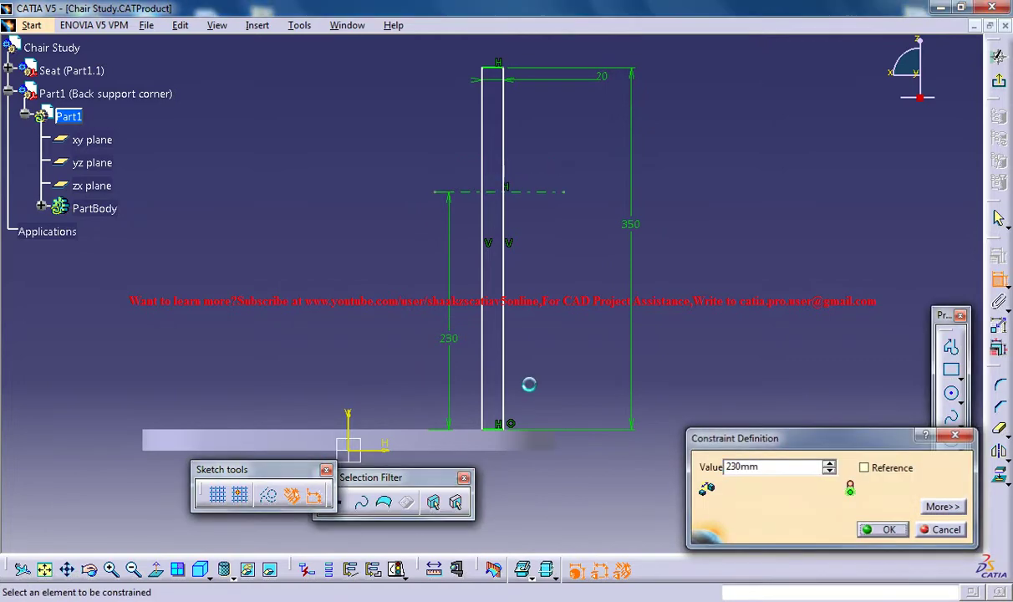
pyautogui.press('Return')
pyautogui.moveTo(527, 102)
pyautogui.mouseDown(button='middle')
pyautogui.moveTo(516, 374)
pyautogui.moveTo(549, 265)
pyautogui.moveTo(552, 326)
pyautogui.mouseUp(button='middle')
pyautogui.moveTo(559, 248)
pyautogui.mouseDown(button='middle')
pyautogui.moveTo(565, 315)
pyautogui.moveTo(589, 286)
pyautogui.moveTo(583, 262)
pyautogui.moveTo(568, 273)
pyautogui.moveTo(593, 281)
pyautogui.mouseUp(button='middle')
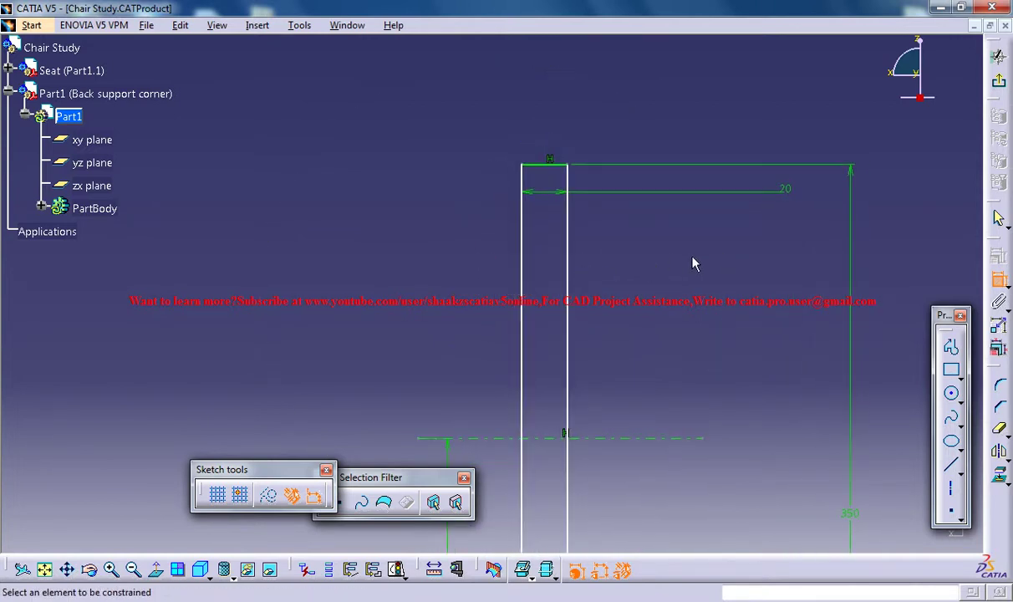
pyautogui.click(960, 402)
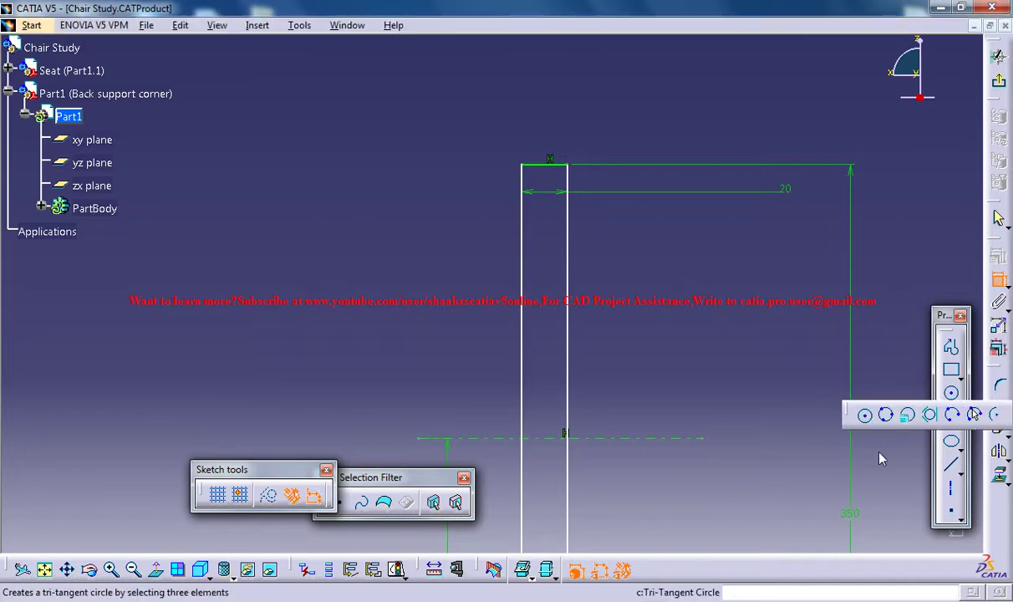
pyautogui.click(953, 416)
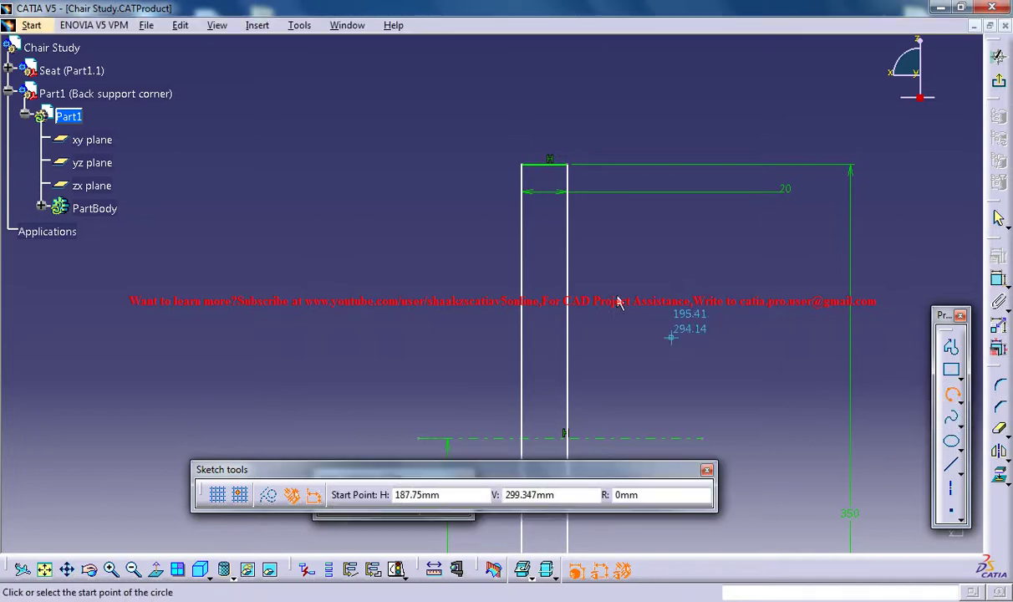
pyautogui.moveTo(619, 301)
pyautogui.mouseDown(button='middle')
pyautogui.moveTo(592, 264)
pyautogui.moveTo(576, 286)
pyautogui.moveTo(650, 279)
pyautogui.moveTo(657, 263)
pyautogui.moveTo(606, 224)
pyautogui.mouseUp(button='middle')
pyautogui.moveTo(594, 186); pyautogui.dragTo(577, 194, button='middle')
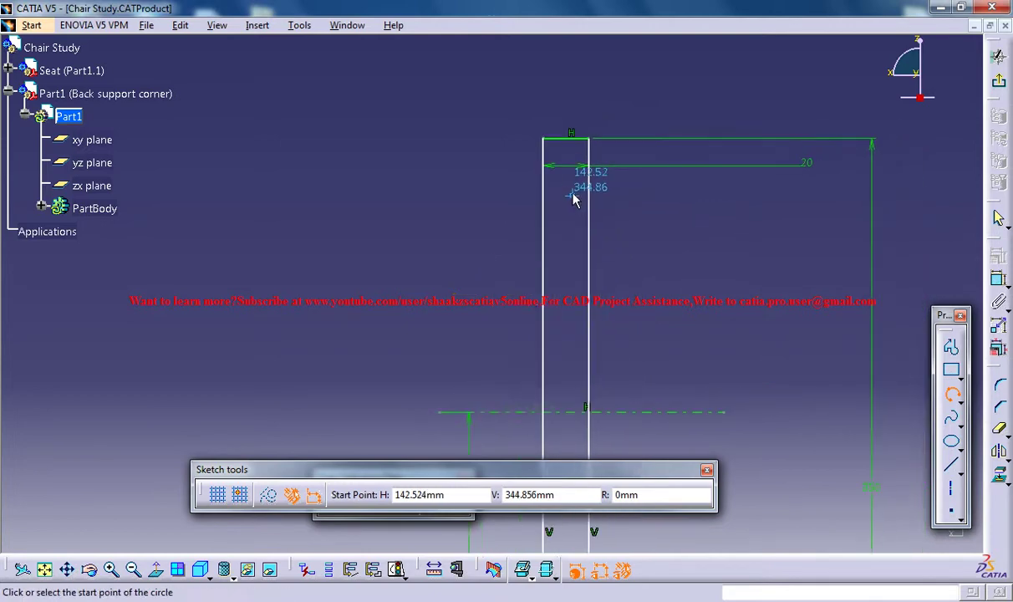
pyautogui.moveTo(629, 343)
pyautogui.mouseDown(button='middle')
pyautogui.moveTo(656, 244)
pyautogui.moveTo(683, 358)
pyautogui.moveTo(754, 248)
pyautogui.mouseUp(button='middle')
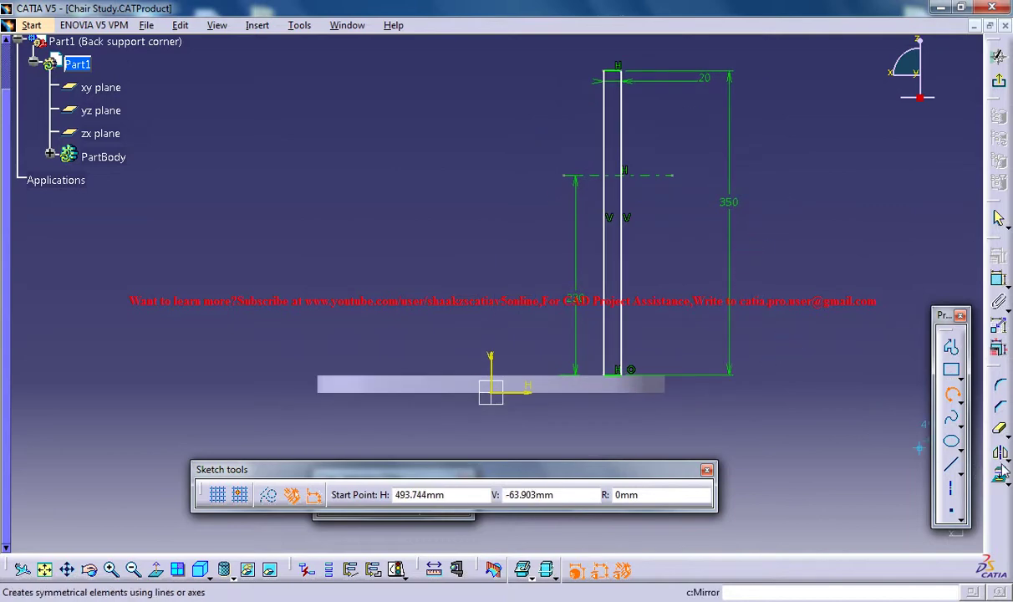
pyautogui.click(951, 490)
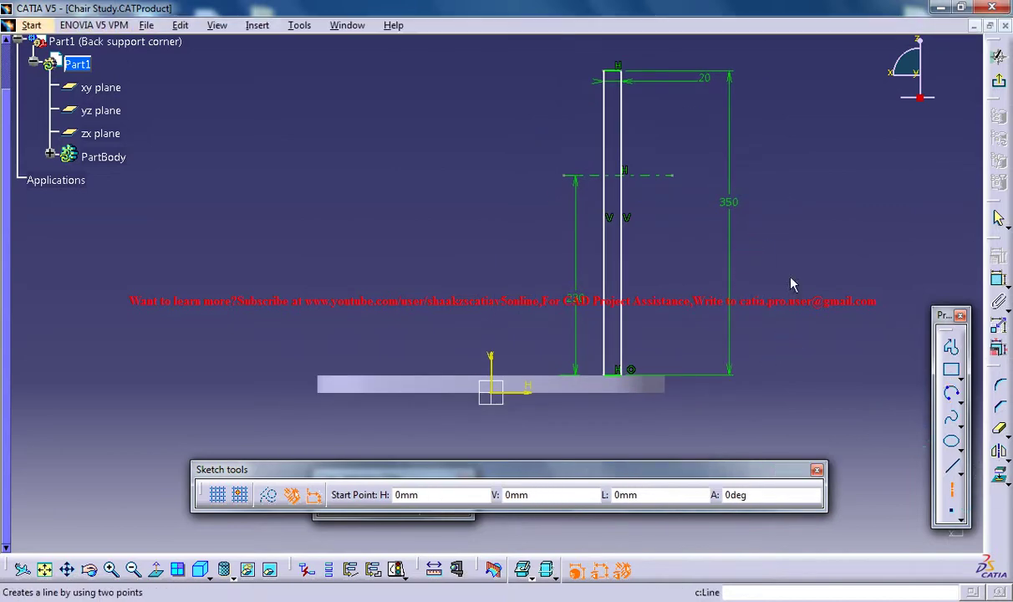
pyautogui.click(615, 73)
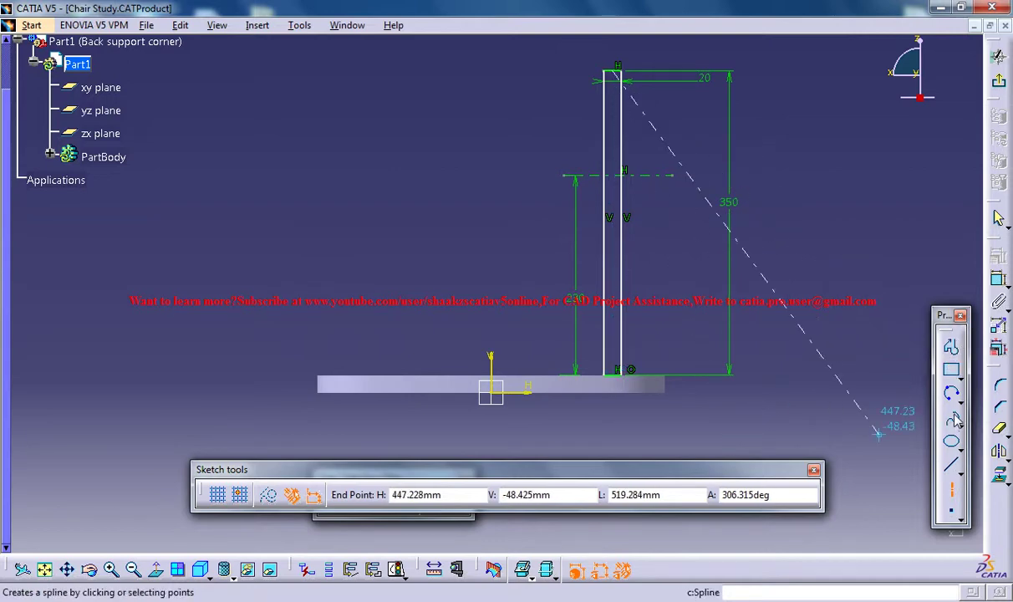
# Step: Sketch a vertical line down the middle of the rectangle, from its top edge to its bottom edge
pyautogui.click(958, 469)
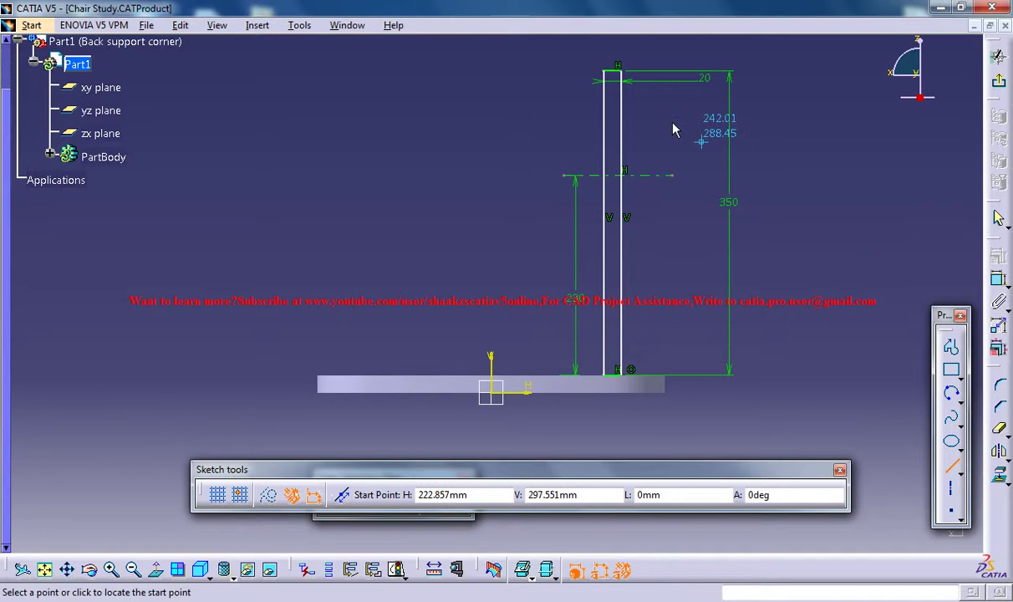
pyautogui.click(616, 70)
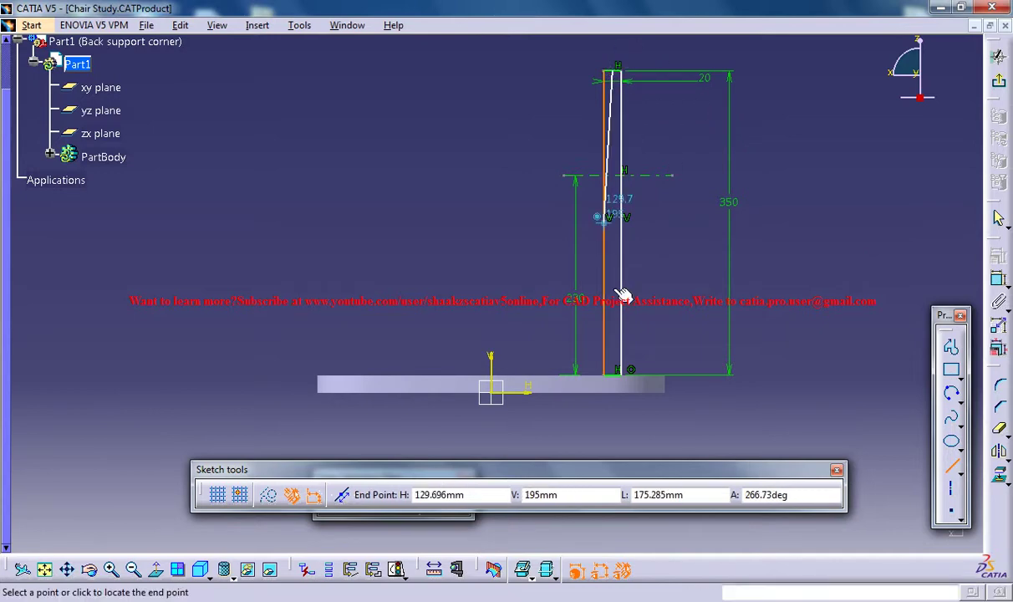
pyautogui.click(616, 378)
# Step: Sketch a three-point arc of about 33 mm radius from the rectangle's top edge beside the middle line, ending about 13 mm lower
pyautogui.moveTo(627, 243); pyautogui.dragTo(625, 443, button='middle')
pyautogui.moveTo(624, 265); pyautogui.dragTo(624, 265, button='middle')
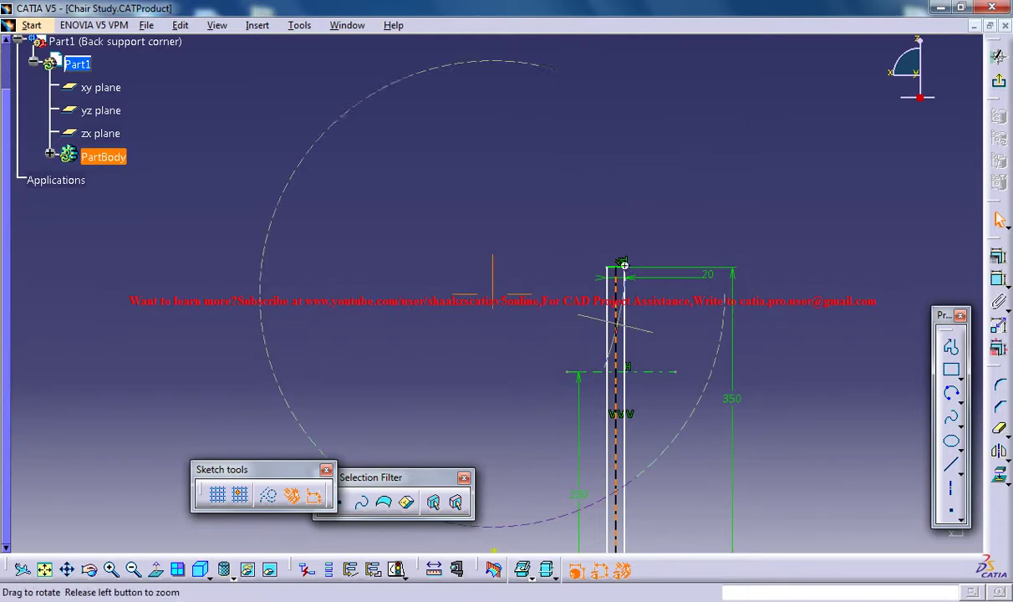
pyautogui.moveTo(631, 175); pyautogui.dragTo(631, 109, button='middle')
pyautogui.moveTo(935, 263)
pyautogui.mouseDown(button='middle')
pyautogui.moveTo(653, 277)
pyautogui.moveTo(701, 248)
pyautogui.moveTo(679, 263)
pyautogui.moveTo(732, 270)
pyautogui.mouseUp(button='middle')
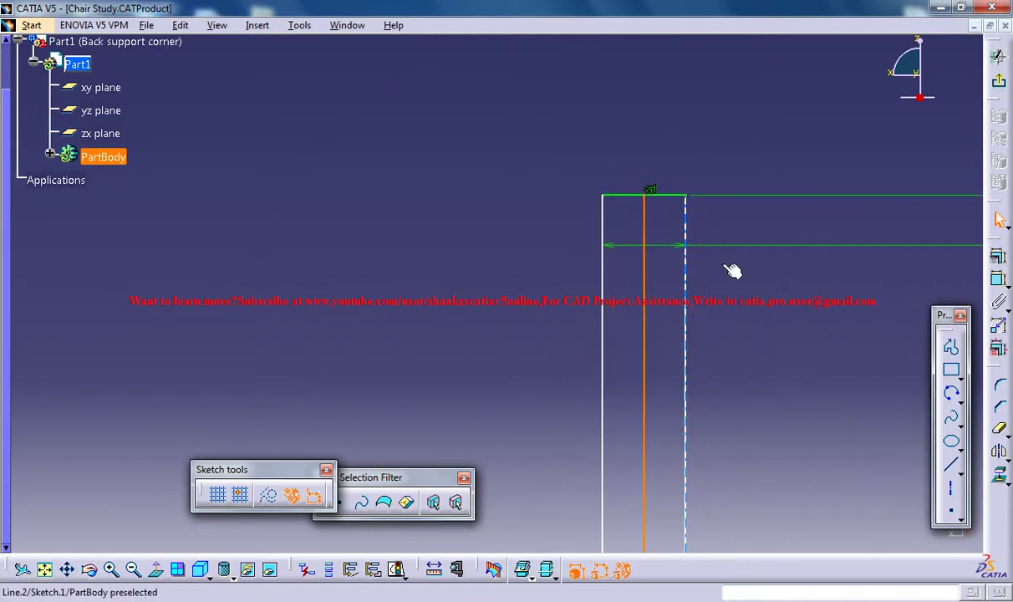
pyautogui.click(952, 392)
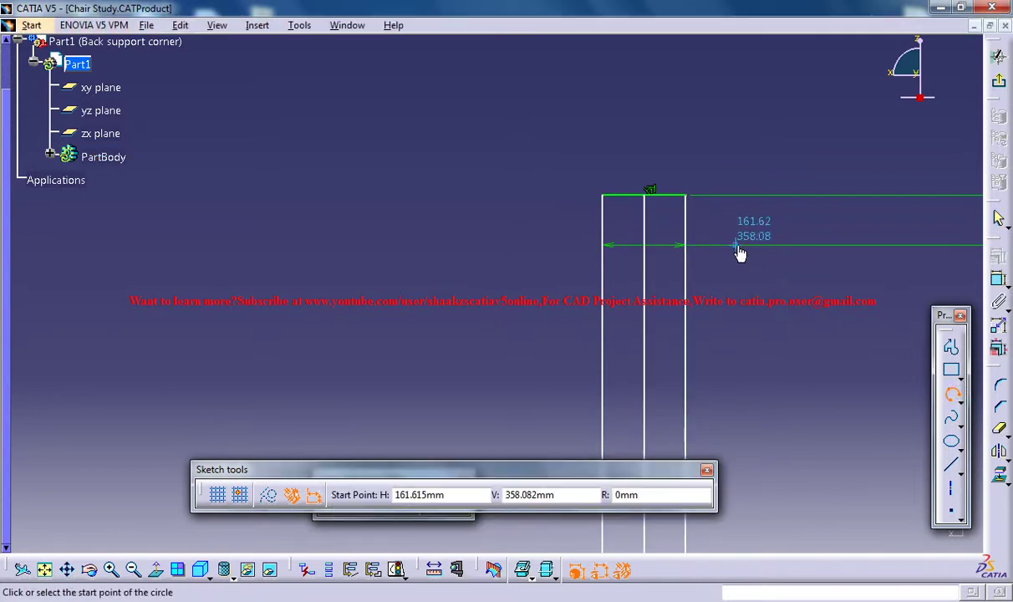
pyautogui.moveTo(725, 252); pyautogui.dragTo(728, 230, button='middle')
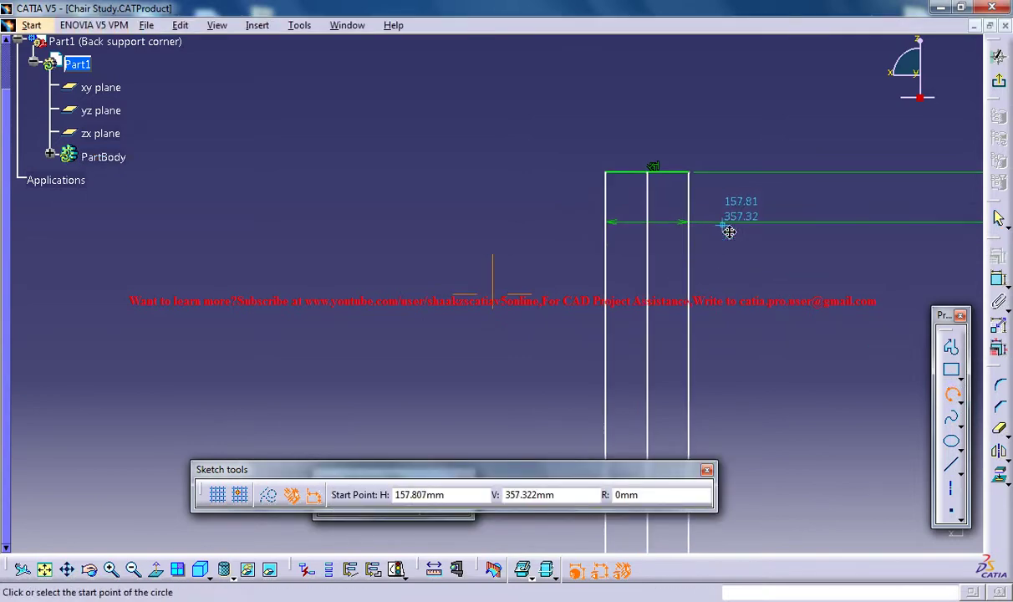
pyautogui.click(644, 174)
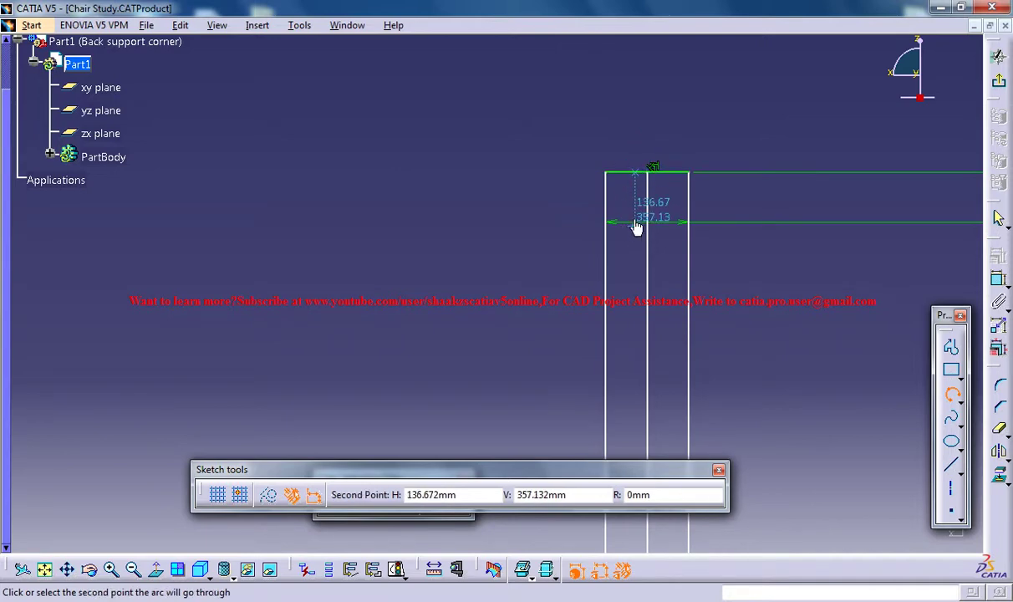
pyautogui.moveTo(629, 216)
pyautogui.mouseDown(button='middle')
pyautogui.moveTo(655, 305)
pyautogui.moveTo(654, 163)
pyautogui.moveTo(646, 246)
pyautogui.mouseUp(button='middle')
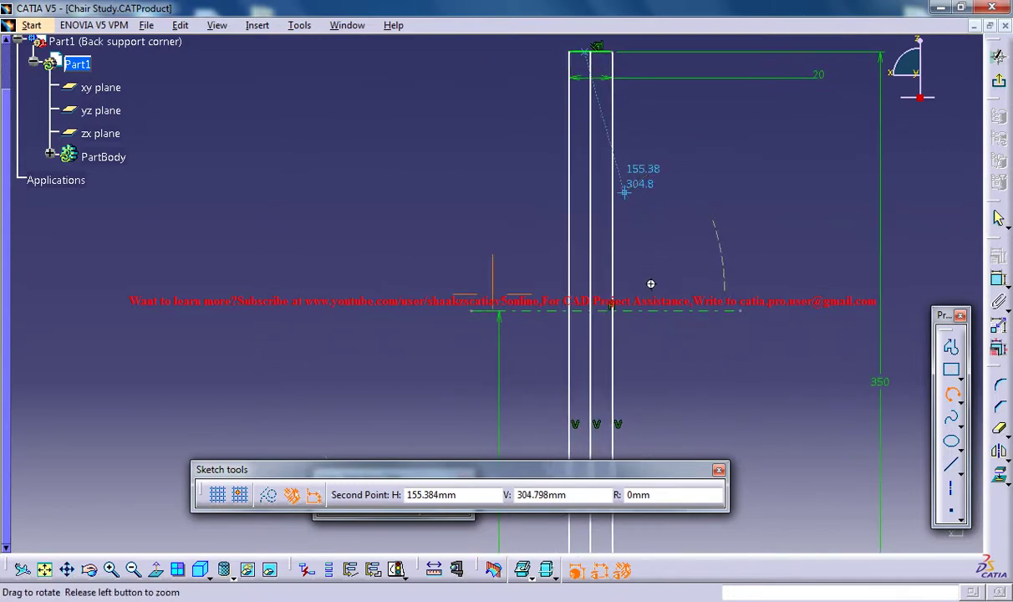
pyautogui.moveTo(651, 283); pyautogui.dragTo(651, 351, button='middle')
pyautogui.moveTo(644, 267)
pyautogui.mouseDown(button='middle')
pyautogui.moveTo(737, 205)
pyautogui.moveTo(739, 162)
pyautogui.moveTo(731, 187)
pyautogui.moveTo(697, 188)
pyautogui.moveTo(701, 260)
pyautogui.moveTo(710, 203)
pyautogui.moveTo(670, 226)
pyautogui.moveTo(717, 261)
pyautogui.moveTo(728, 257)
pyautogui.mouseUp(button='middle')
pyautogui.moveTo(528, 476)
pyautogui.mouseDown()
pyautogui.moveTo(463, 462)
pyautogui.moveTo(300, 519)
pyautogui.mouseUp()
pyautogui.moveTo(711, 261)
pyautogui.mouseDown(button='middle')
pyautogui.moveTo(613, 270)
pyautogui.moveTo(655, 195)
pyautogui.moveTo(652, 229)
pyautogui.moveTo(559, 301)
pyautogui.mouseUp(button='middle')
pyautogui.moveTo(672, 264); pyautogui.dragTo(573, 337, button='middle')
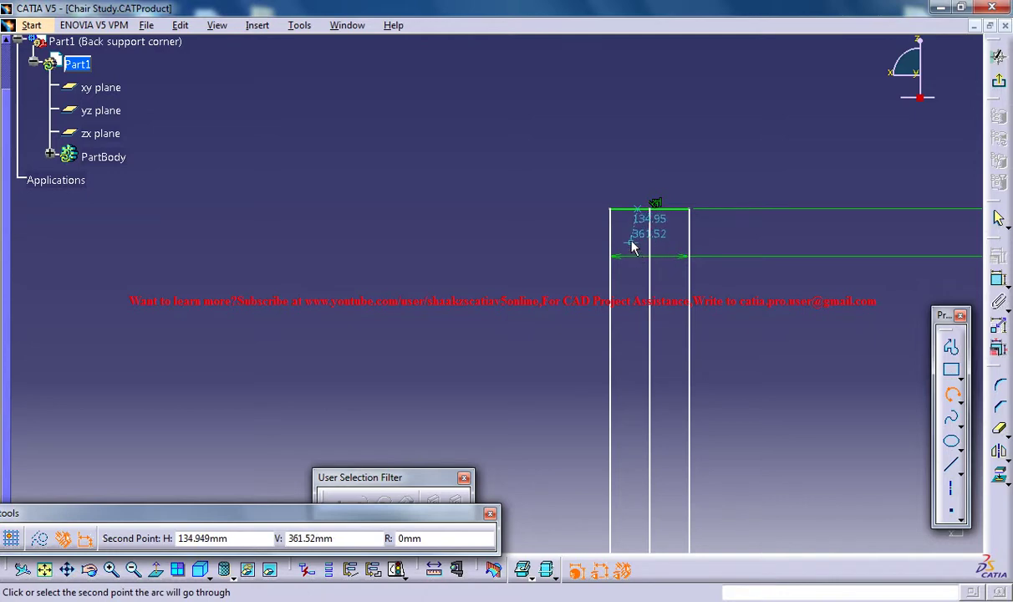
pyautogui.click(637, 242)
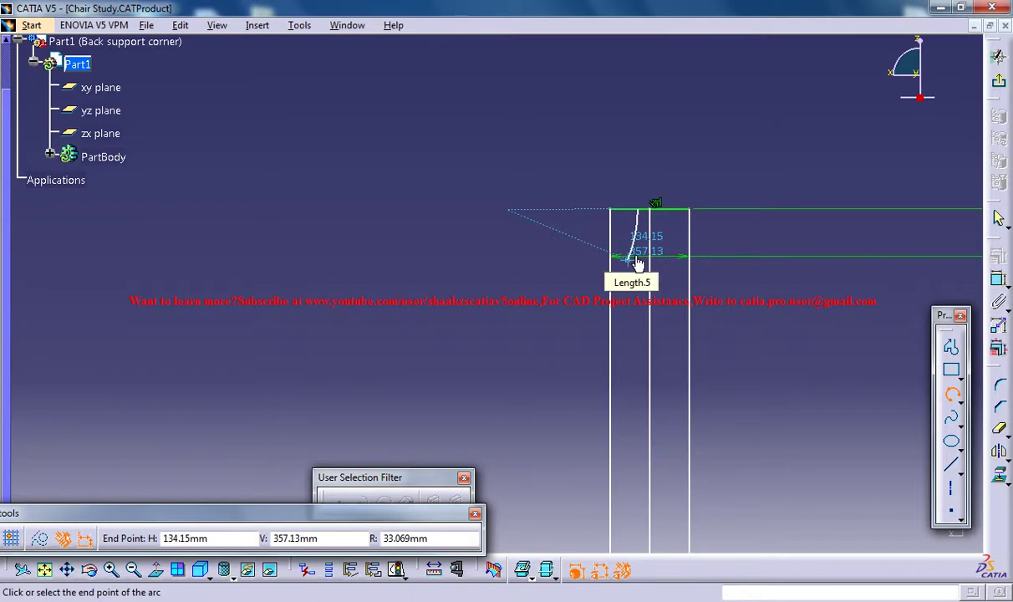
pyautogui.click(630, 259)
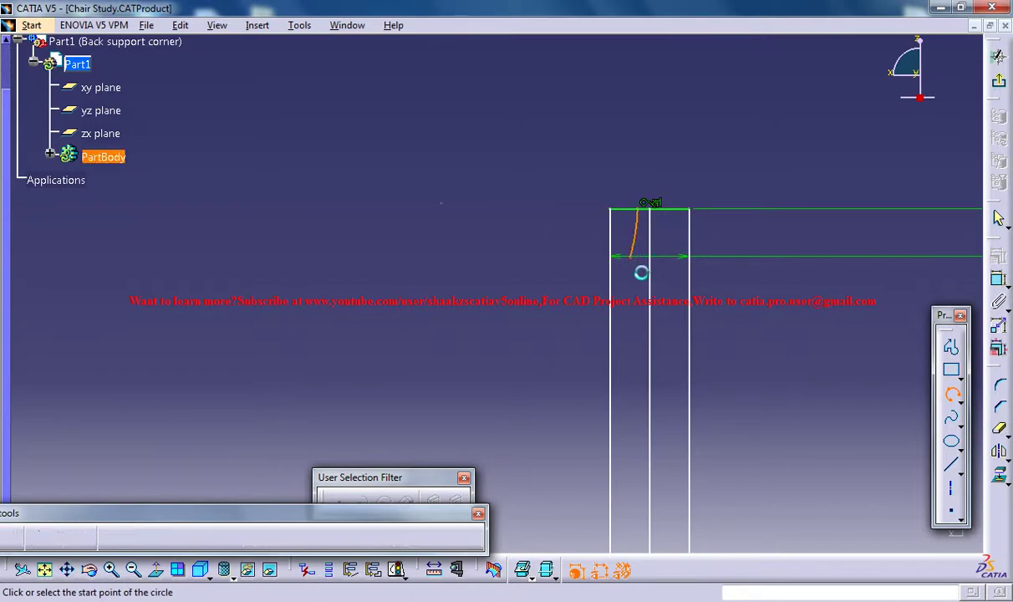
# Step: Sketch a three-point arc of about 12 mm radius from the first arc's lower end, bulging towards the rectangle's inner vertical side
pyautogui.moveTo(669, 246)
pyautogui.mouseDown(button='middle')
pyautogui.moveTo(679, 199)
pyautogui.moveTo(671, 244)
pyautogui.mouseUp(button='middle')
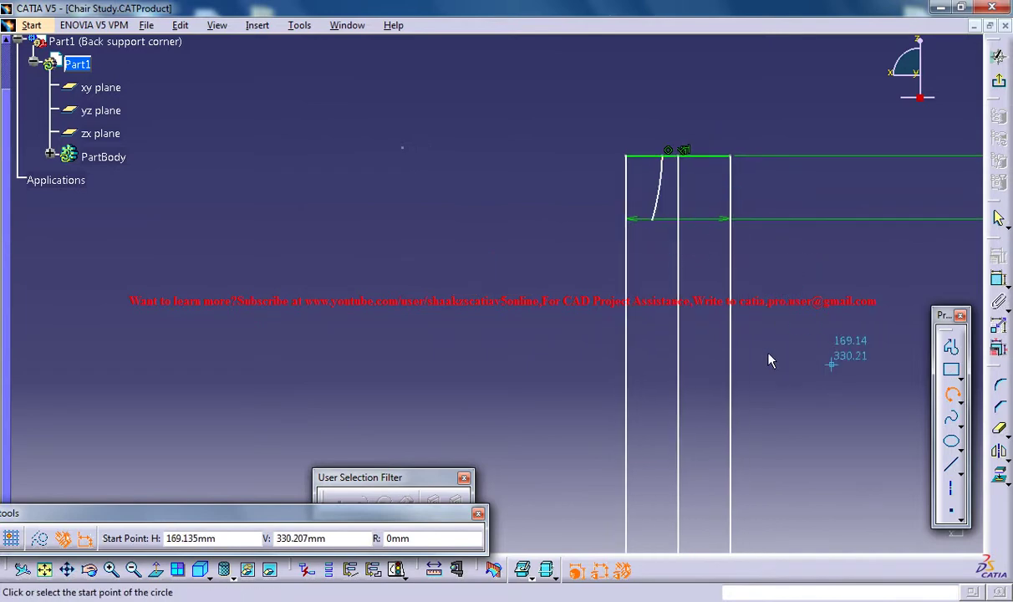
pyautogui.click(654, 219)
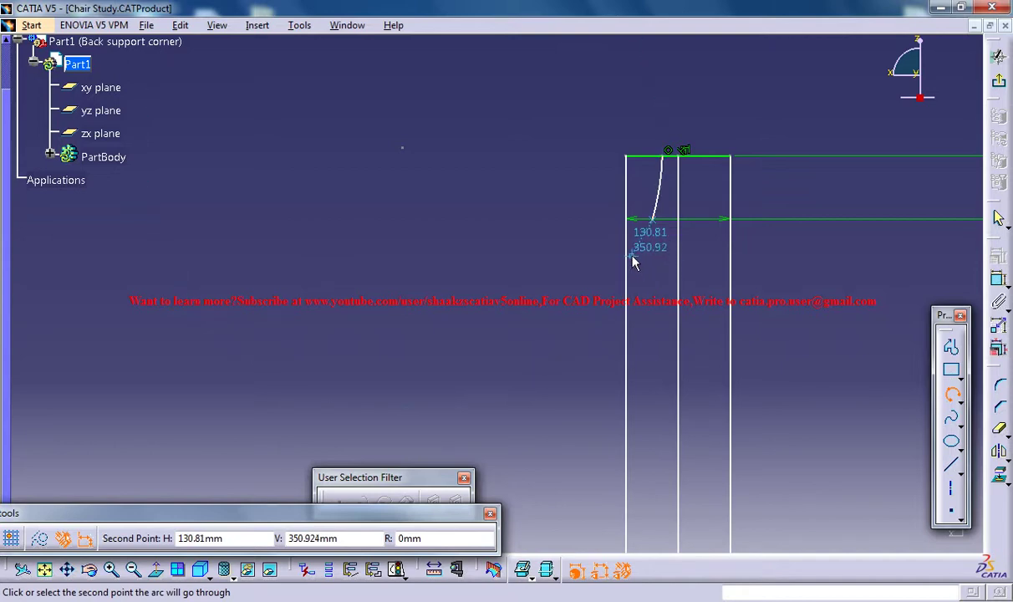
pyautogui.click(638, 257)
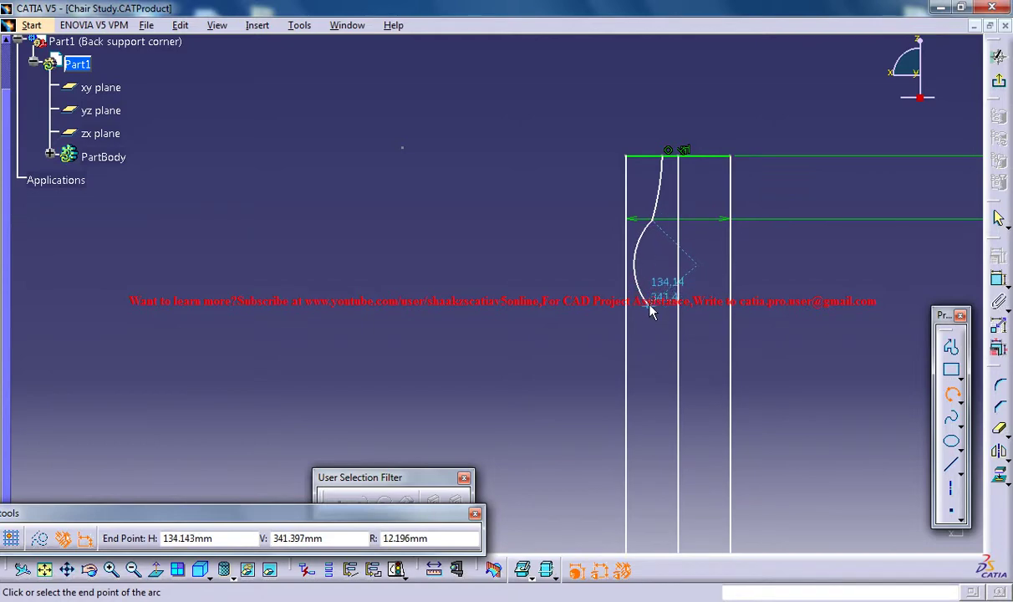
pyautogui.click(649, 303)
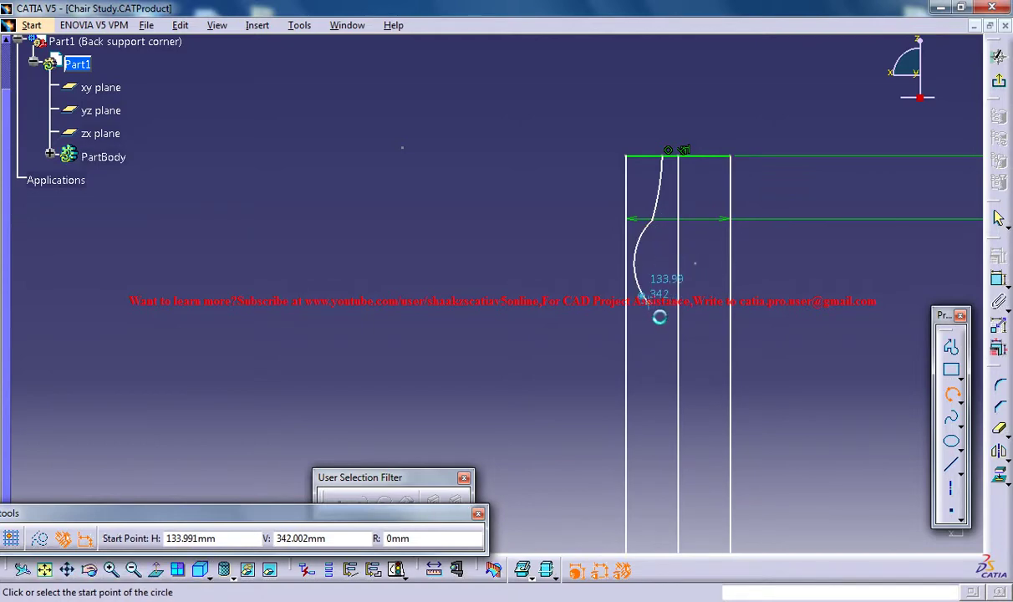
# Step: Sketch a tiny three-point arc about 1.6 mm high from the second arc's lower end, bulging towards the rectangle's inner vertical side
pyautogui.click(651, 304)
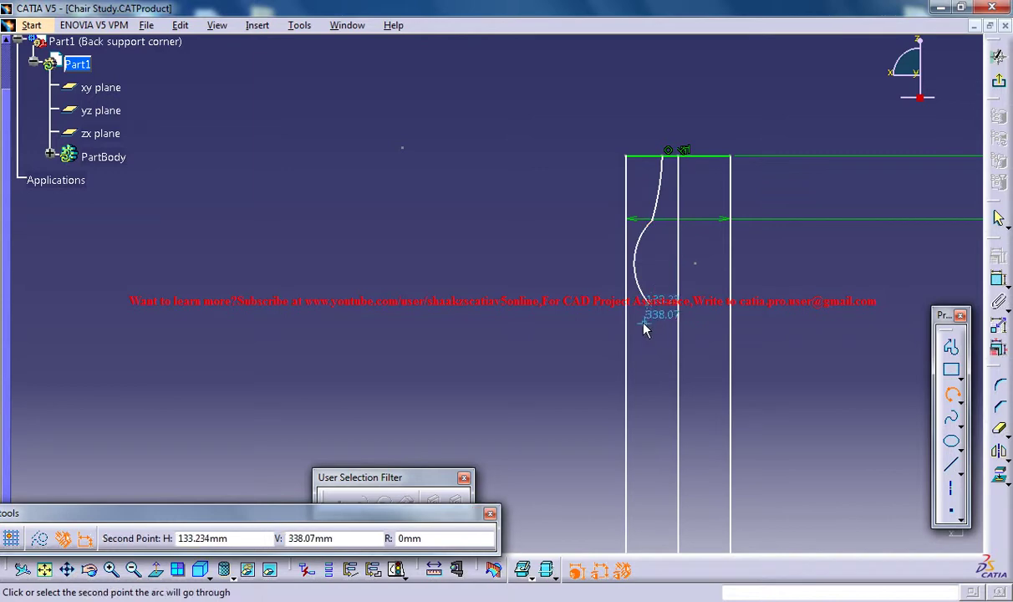
pyautogui.moveTo(648, 316); pyautogui.dragTo(654, 171, button='middle')
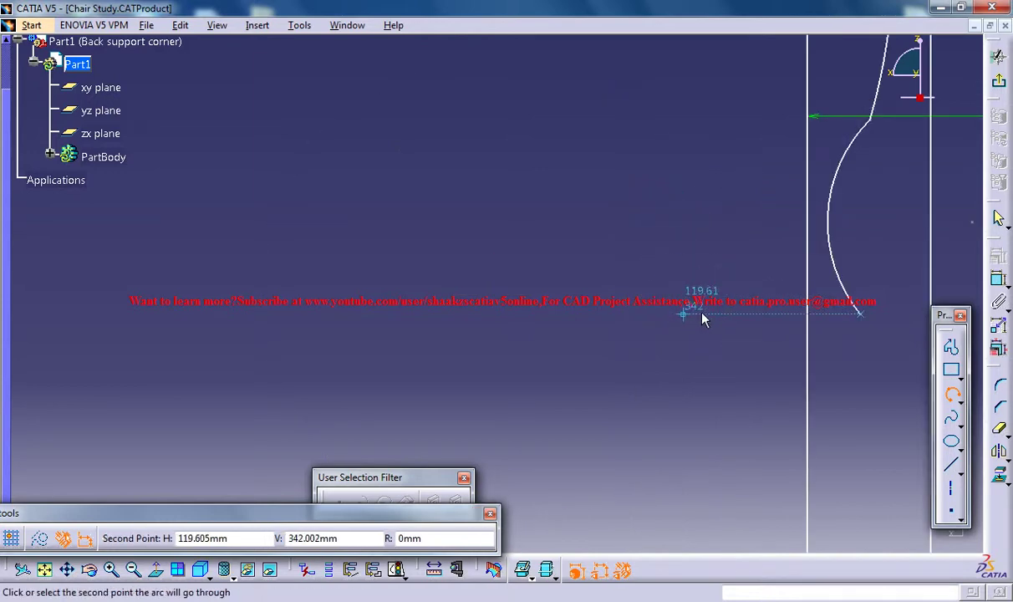
pyautogui.moveTo(706, 316)
pyautogui.mouseDown(button='middle')
pyautogui.moveTo(594, 313)
pyautogui.moveTo(632, 320)
pyautogui.mouseUp(button='middle')
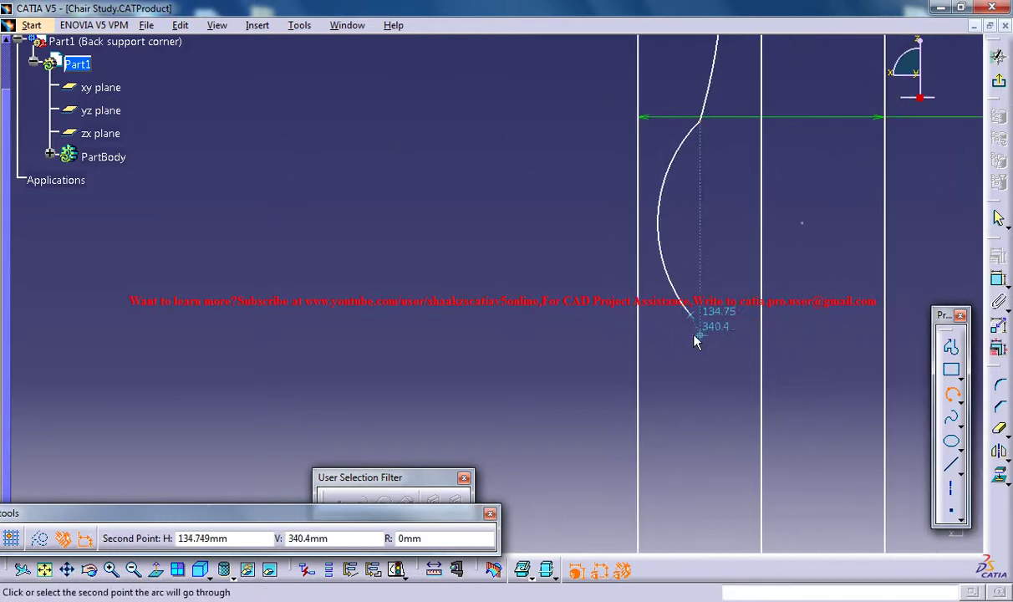
pyautogui.click(684, 324)
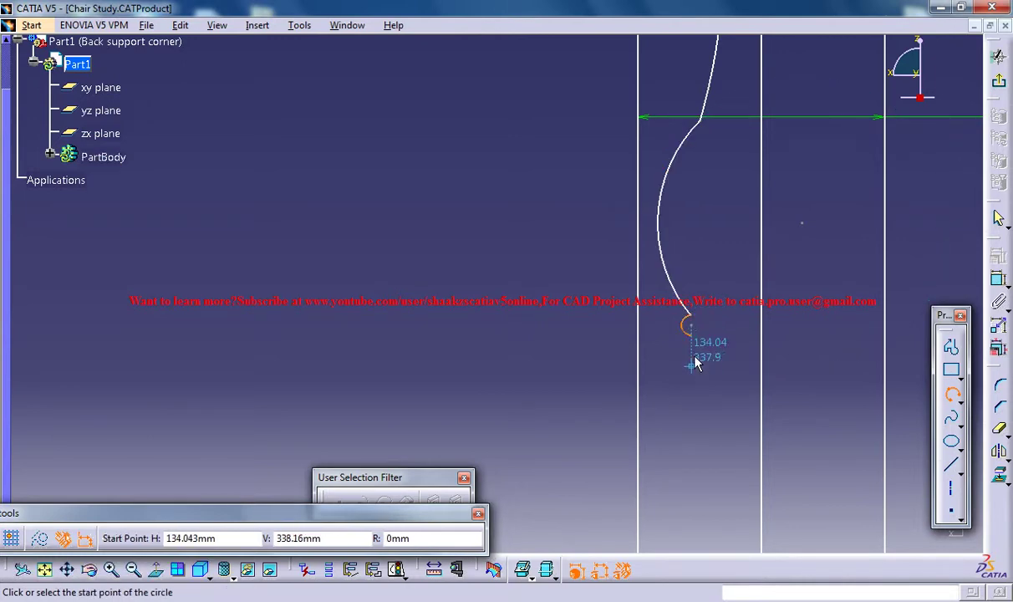
# Step: Sketch a three-point arc from the tiny arc's lower end, bulging towards the middle line and ending about 8 mm lower
pyautogui.click(688, 331)
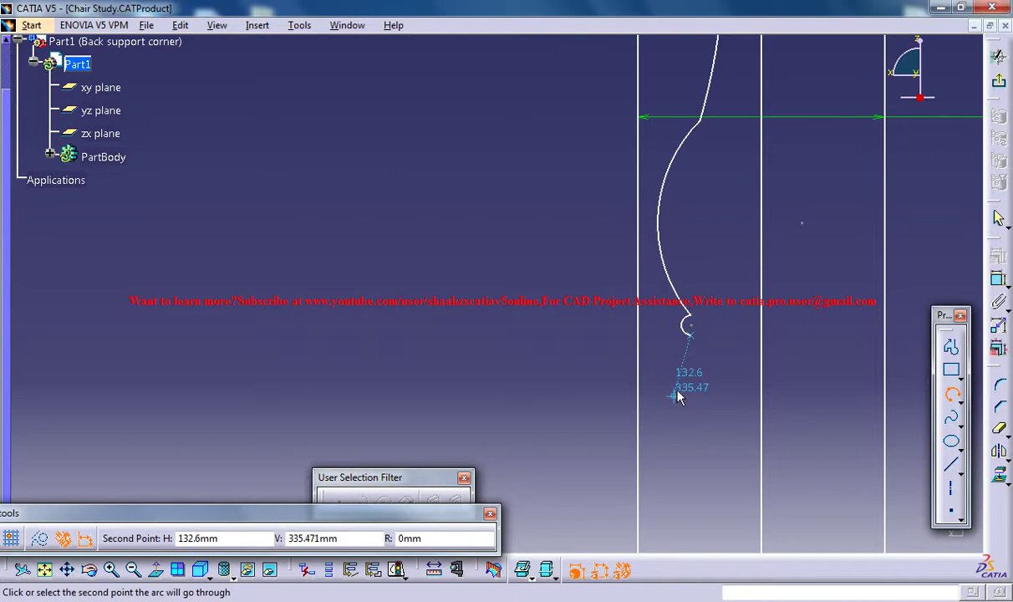
pyautogui.moveTo(678, 401)
pyautogui.mouseDown(button='middle')
pyautogui.moveTo(689, 345)
pyautogui.moveTo(694, 402)
pyautogui.mouseUp(button='middle')
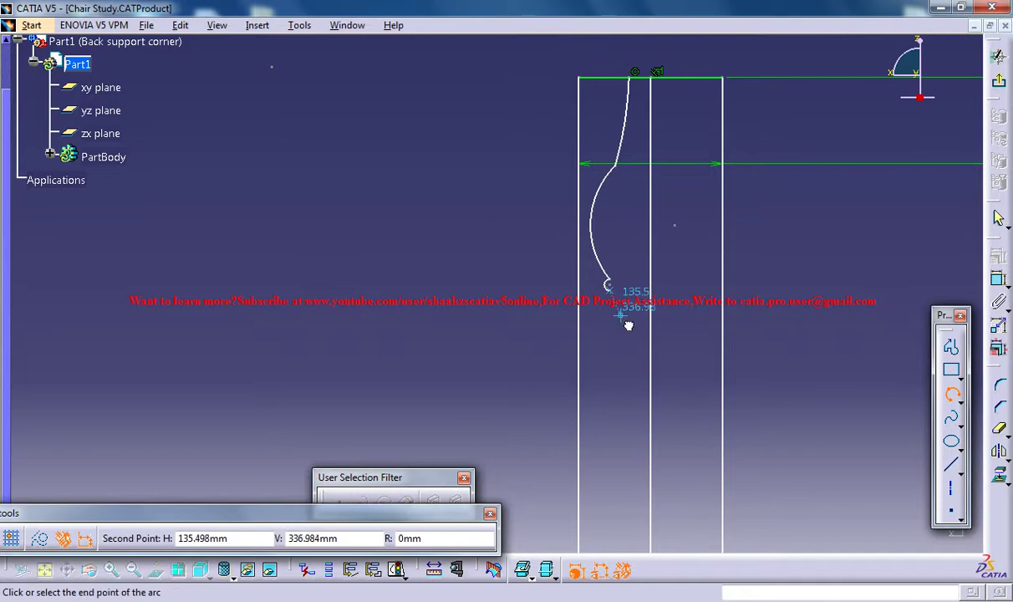
pyautogui.click(623, 319)
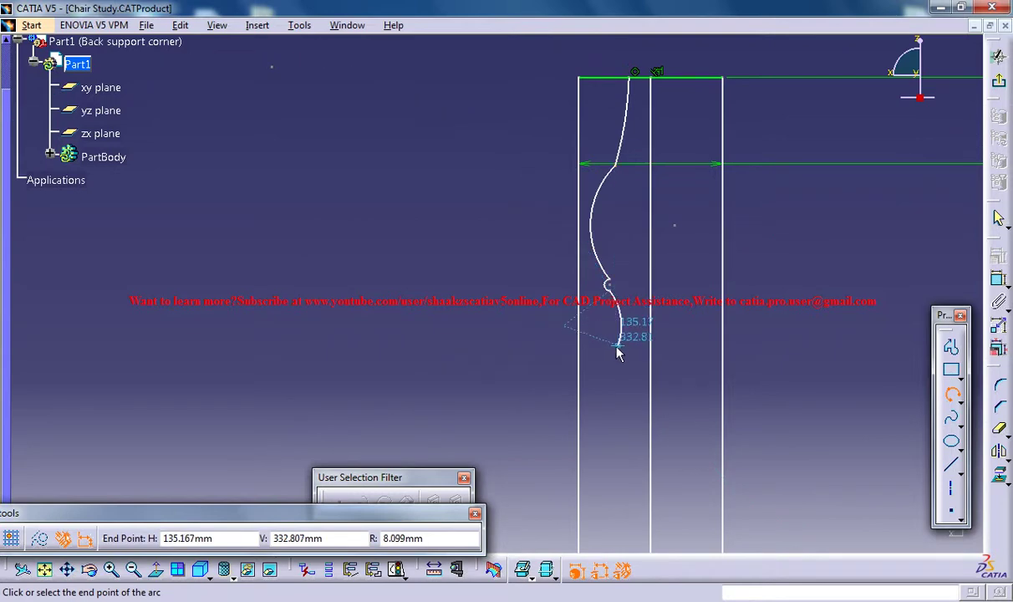
pyautogui.click(614, 355)
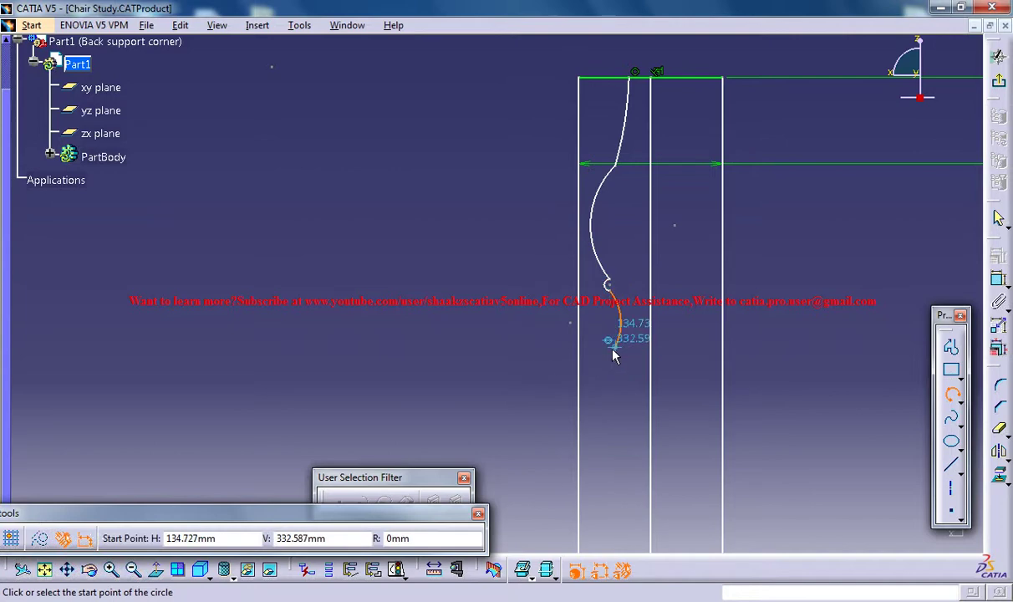
# Step: Continue the profile with a three-point arc of about 42 mm radius, bulging towards the inner vertical side and ending about 28 mm lower
pyautogui.click(618, 351)
pyautogui.moveTo(599, 399); pyautogui.dragTo(591, 325, button='middle')
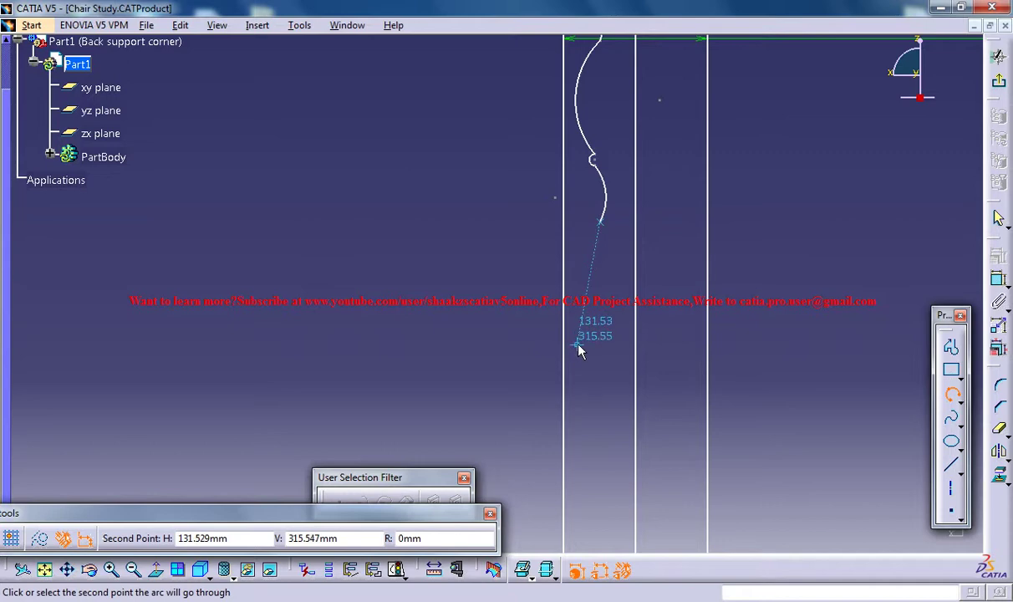
pyautogui.click(580, 315)
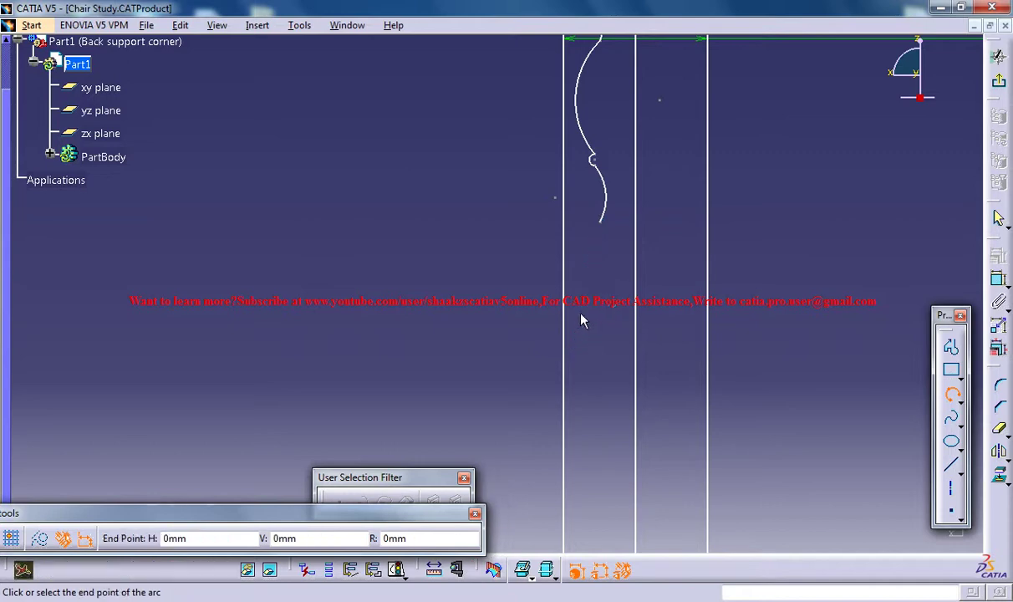
pyautogui.click(591, 424)
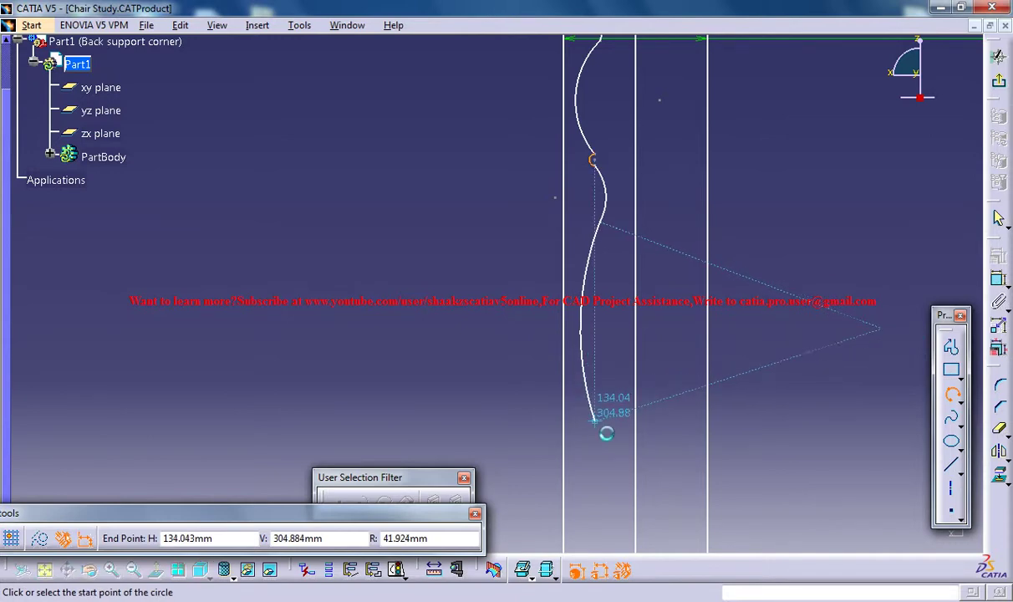
# Step: Sketch a three-point arc from the long 42 mm radius arc's lower end, bulging towards the middle line and ending about 8 mm lower
pyautogui.moveTo(624, 403)
pyautogui.mouseDown(button='middle')
pyautogui.moveTo(657, 328)
pyautogui.moveTo(678, 412)
pyautogui.moveTo(677, 474)
pyautogui.moveTo(671, 382)
pyautogui.mouseUp(button='middle')
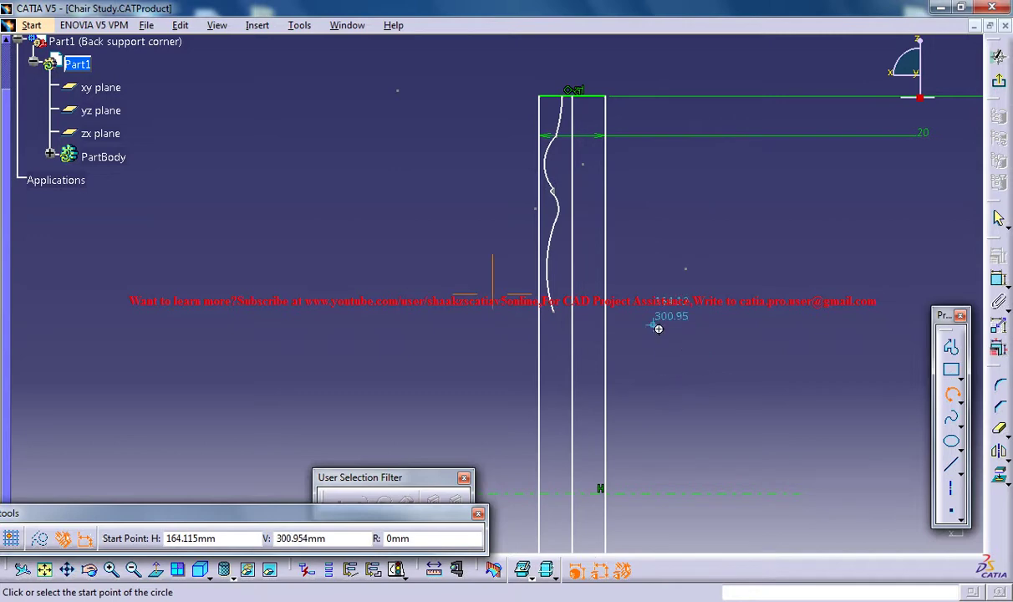
pyautogui.moveTo(658, 328)
pyautogui.mouseDown(button='middle')
pyautogui.moveTo(672, 310)
pyautogui.moveTo(669, 265)
pyautogui.mouseUp(button='middle')
pyautogui.click(597, 301)
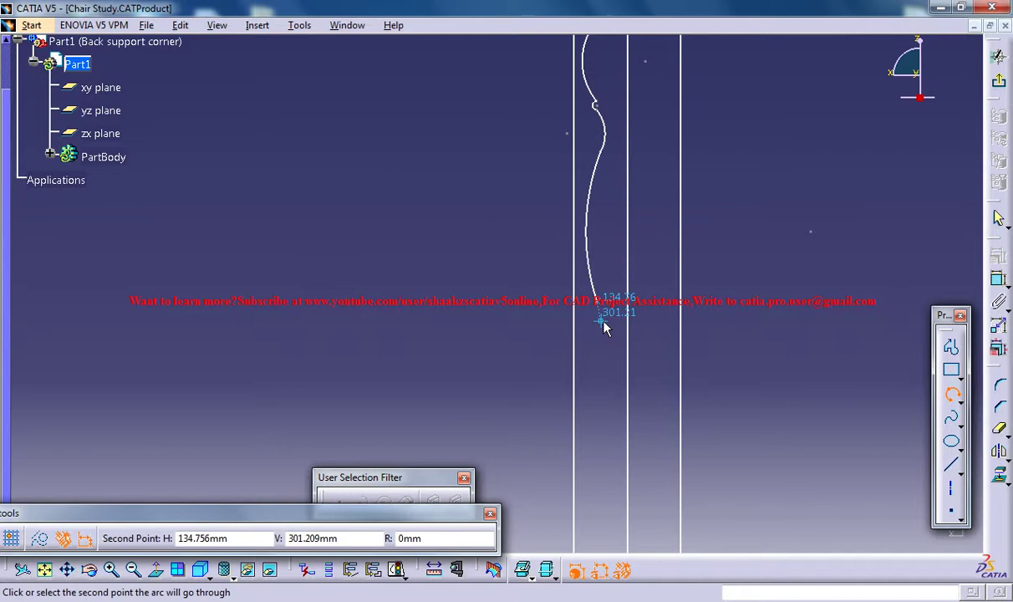
pyautogui.click(602, 322)
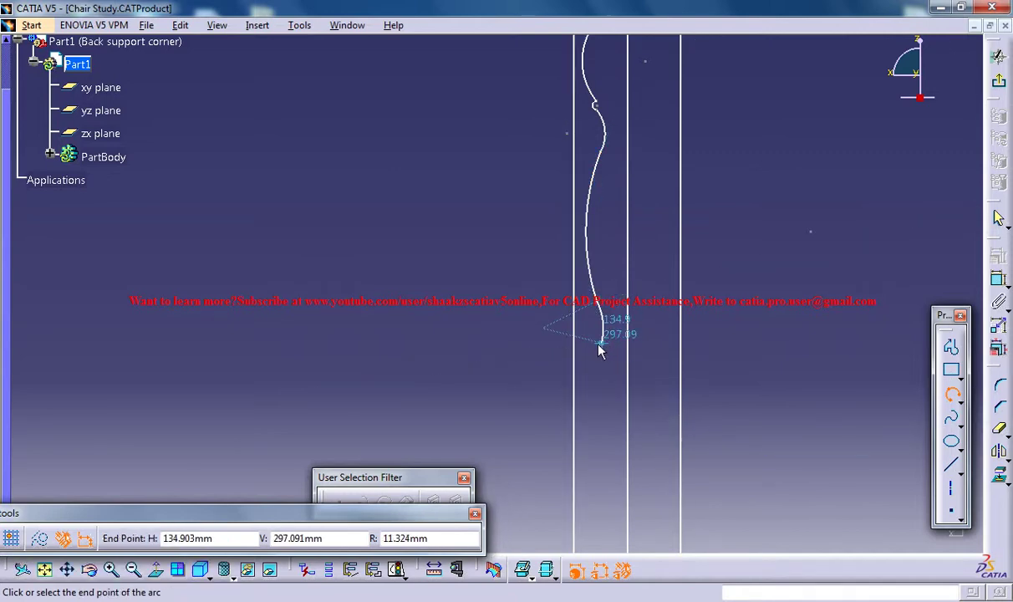
pyautogui.click(601, 343)
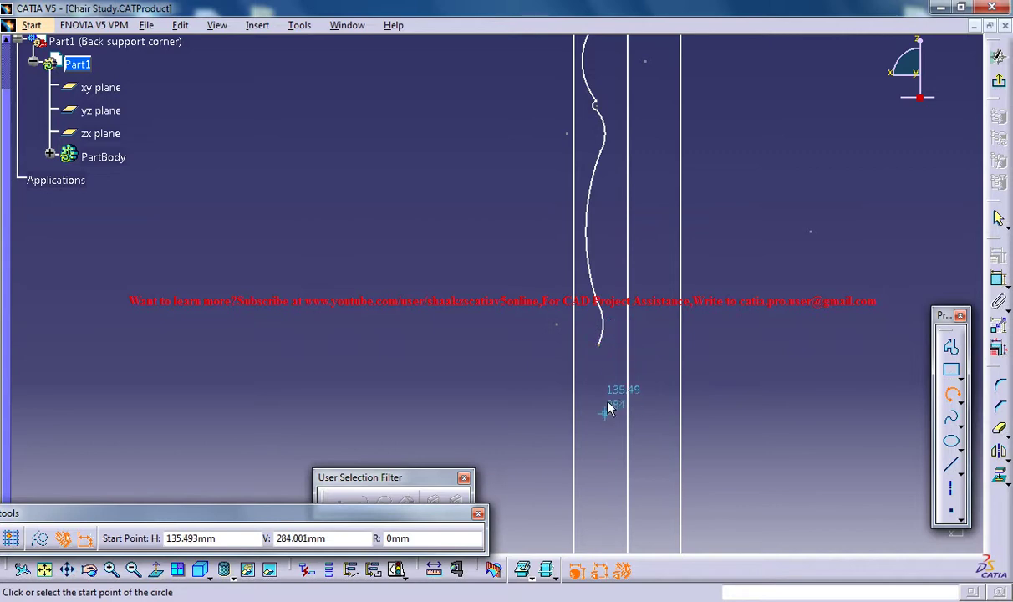
# Step: Extend the profile downwards with a three-point arc of about 2.7 mm radius and another of about 21 mm radius, both bulging towards the inner vertical side
pyautogui.click(593, 343)
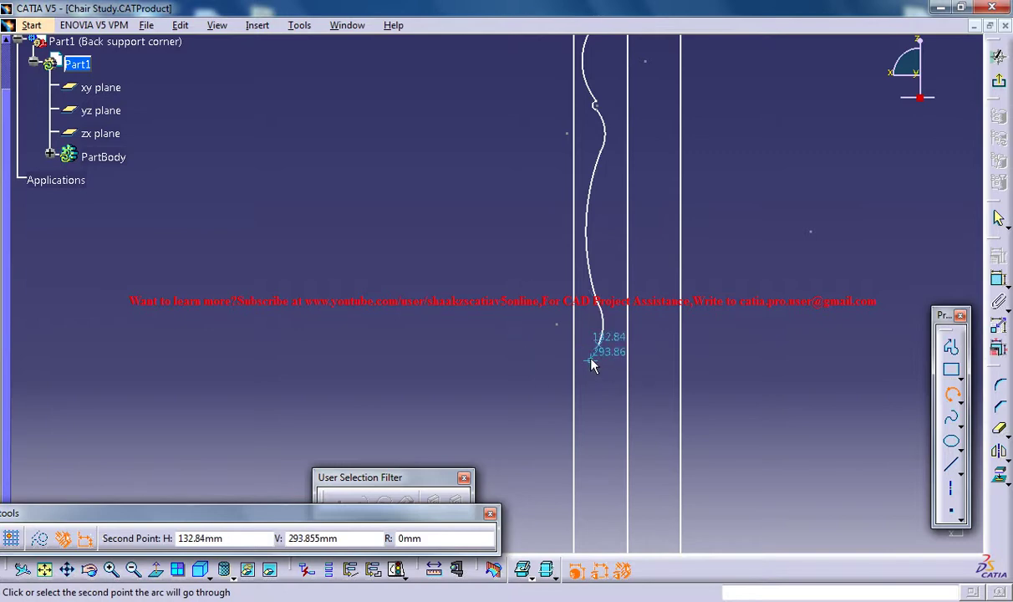
pyautogui.click(591, 364)
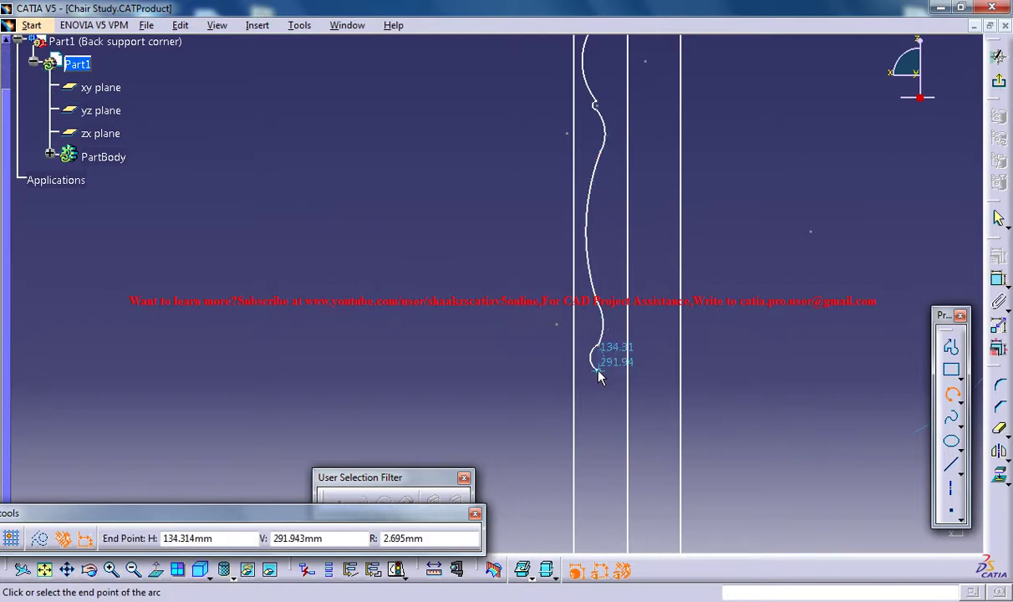
pyautogui.click(597, 371)
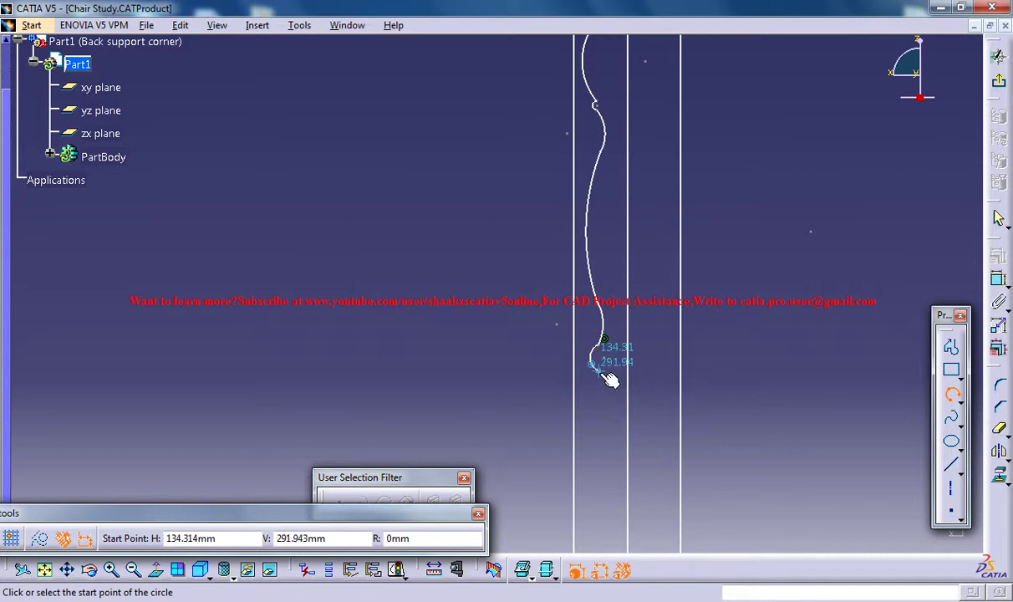
pyautogui.click(604, 375)
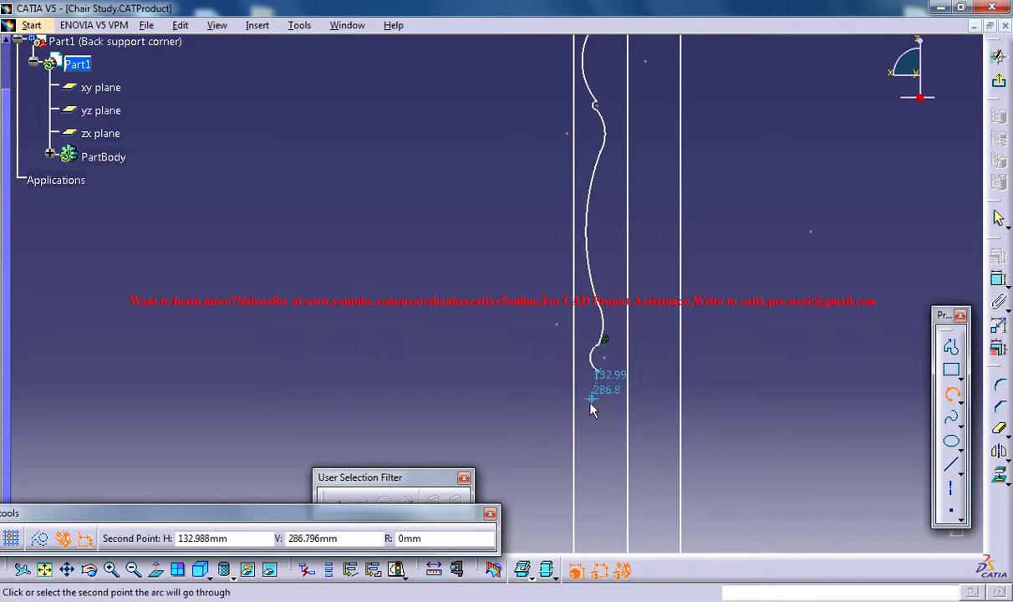
pyautogui.click(588, 412)
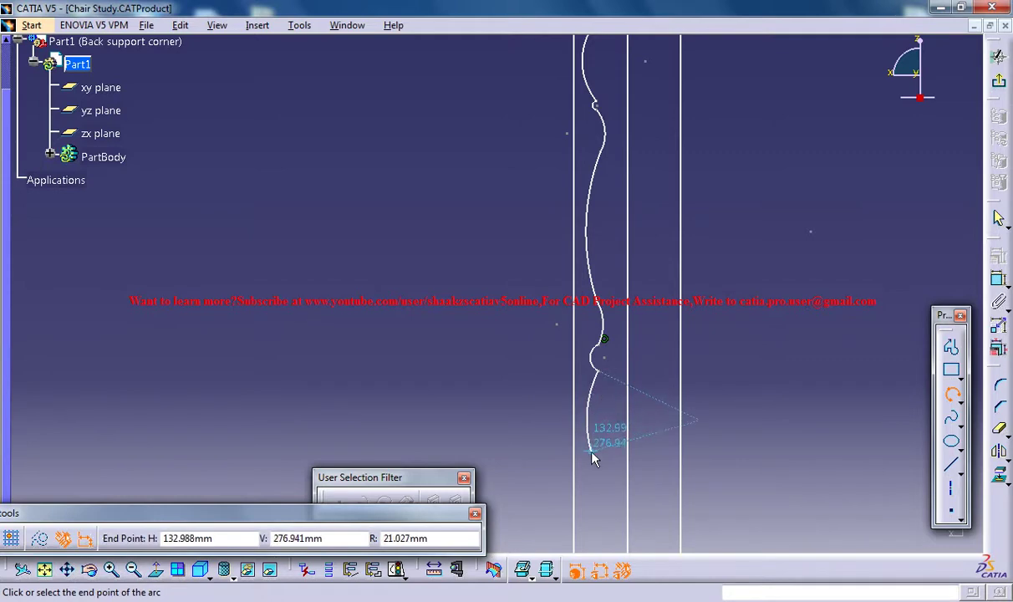
pyautogui.click(591, 450)
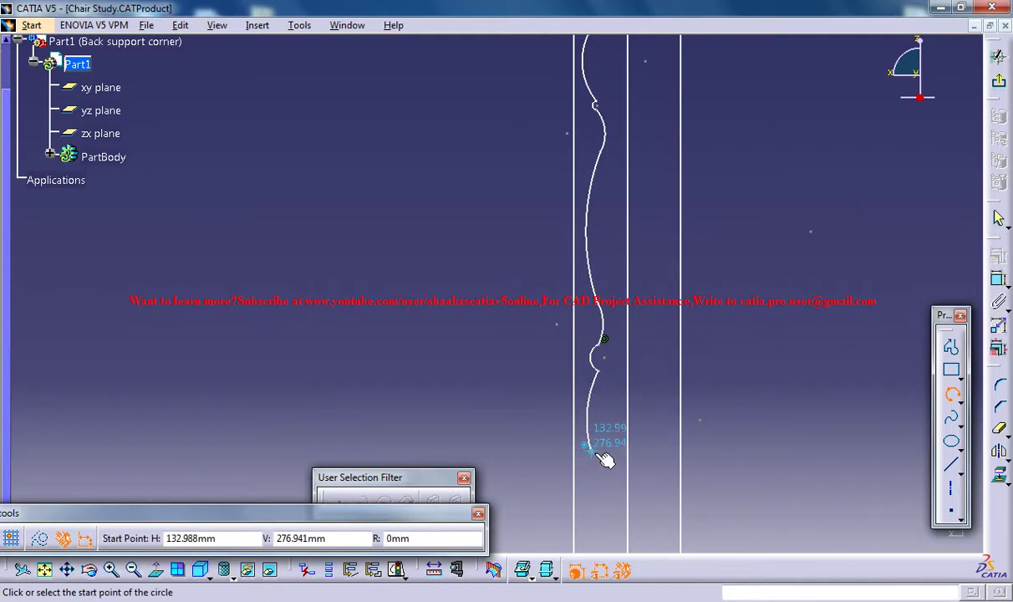
# Step: Sketch a three-point arc from the 21 mm radius arc's lower end, bulging towards the middle line and ending about 14 mm lower
pyautogui.click(599, 456)
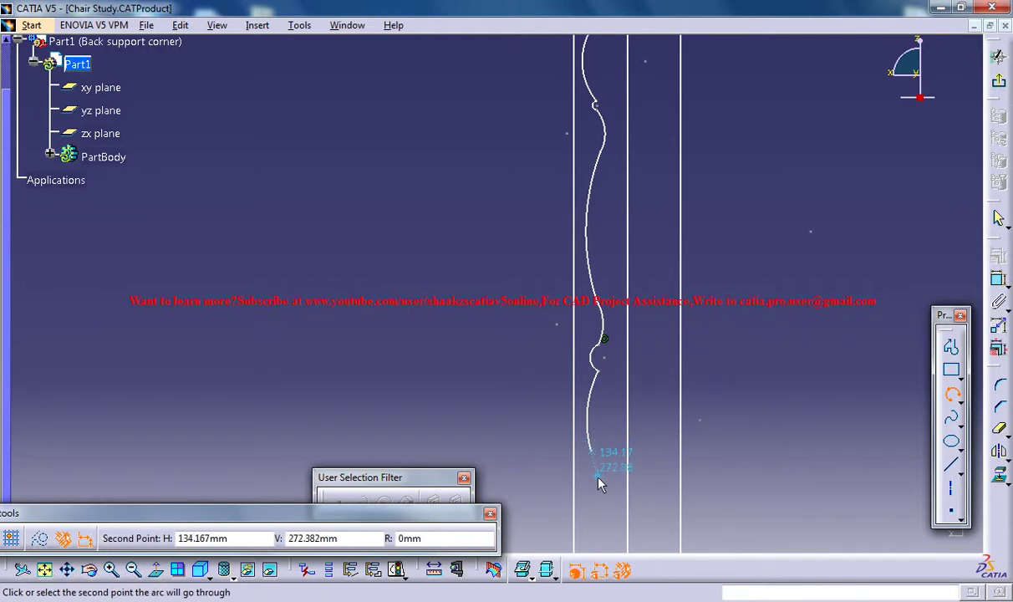
pyautogui.click(598, 476)
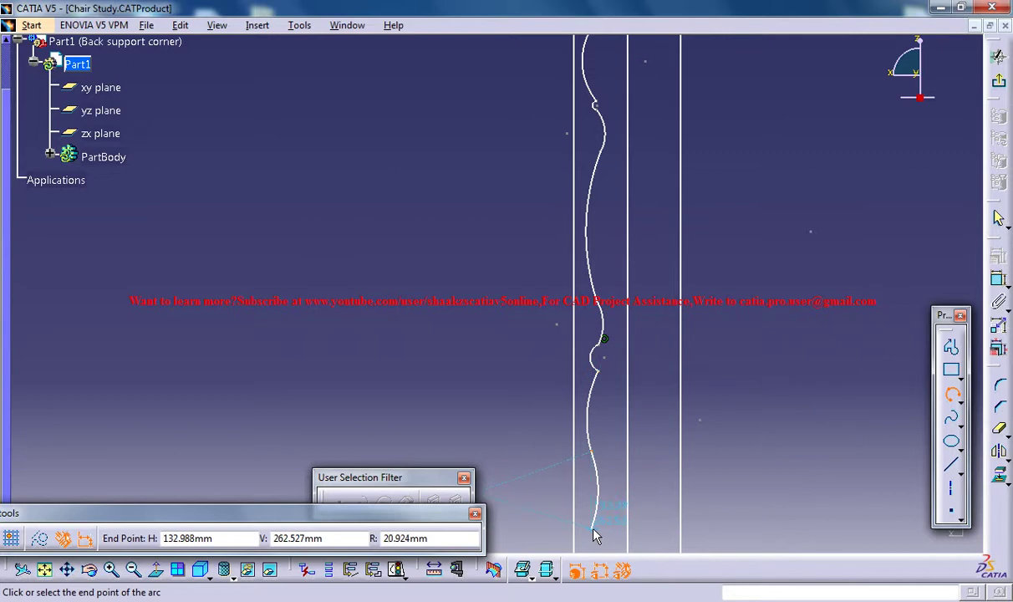
pyautogui.click(594, 535)
# Step: Close off the curved profile with a three-point arc of about 33 mm radius, from its lower end down to the horizontal axis
pyautogui.moveTo(647, 390); pyautogui.dragTo(658, 211, button='middle')
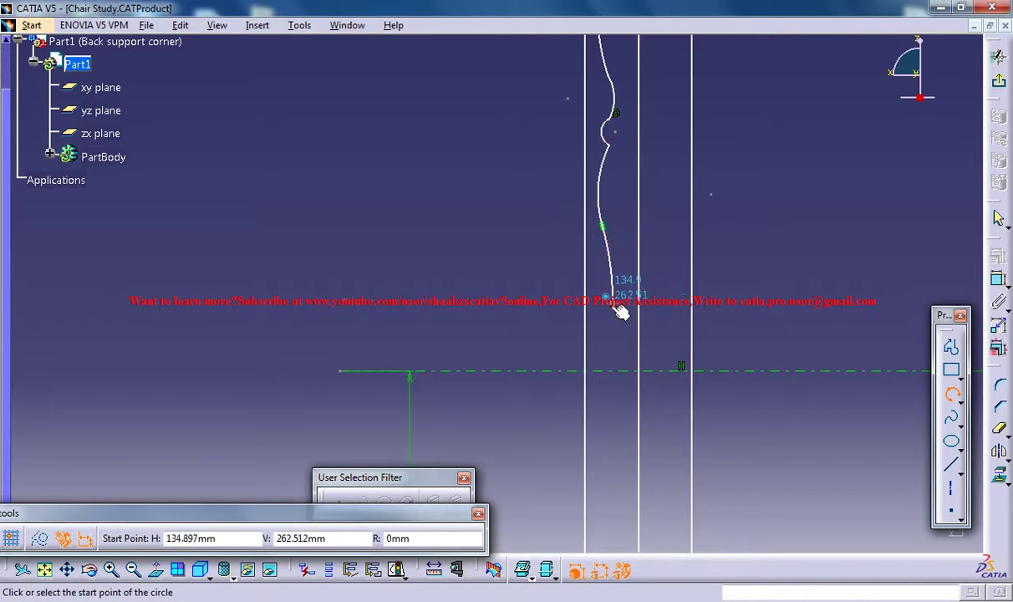
pyautogui.click(618, 310)
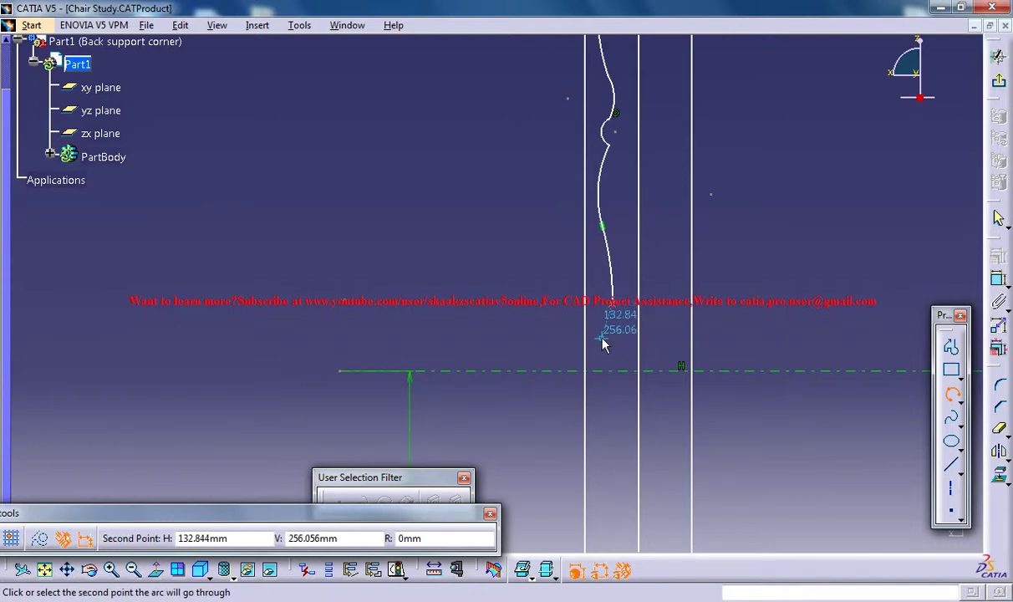
pyautogui.click(599, 340)
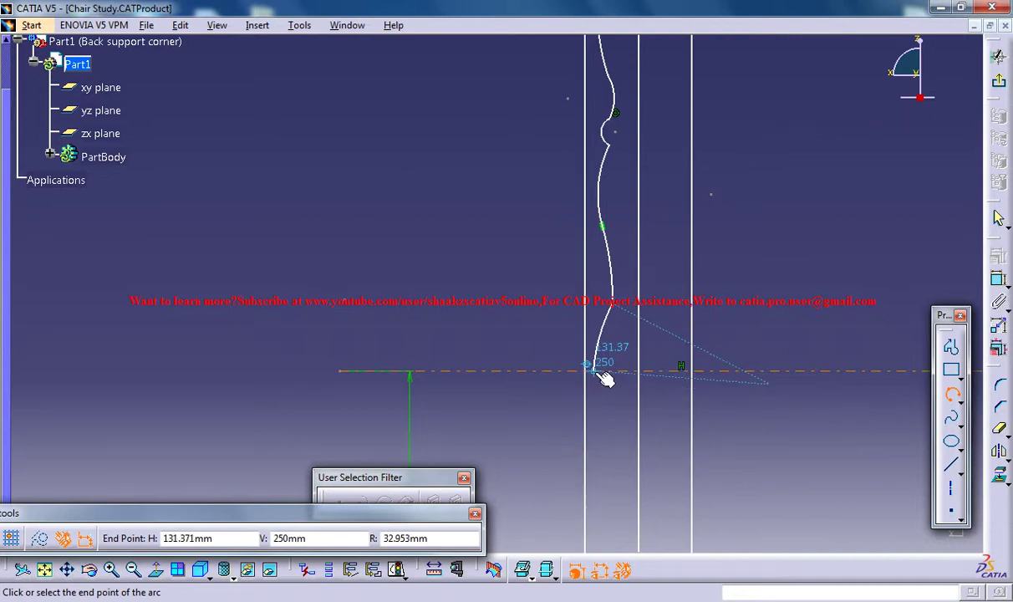
pyautogui.click(607, 382)
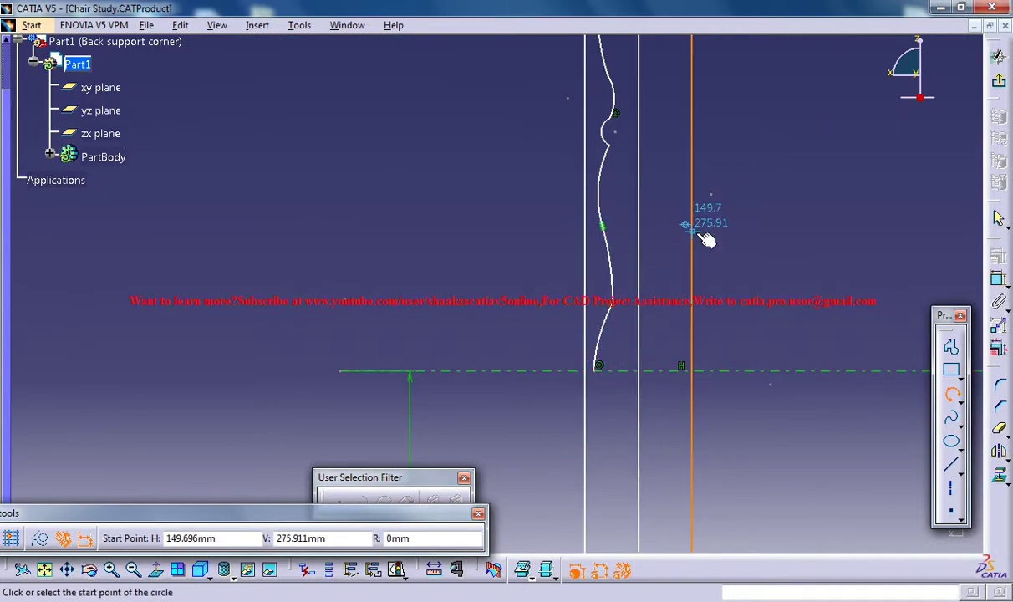
# Step: Constrain the profile's uppermost two arcs to be tangent to each other
pyautogui.moveTo(653, 138)
pyautogui.mouseDown(button='middle')
pyautogui.moveTo(673, 231)
pyautogui.moveTo(669, 318)
pyautogui.mouseUp(button='middle')
pyautogui.moveTo(642, 173); pyautogui.dragTo(647, 316, button='middle')
pyautogui.moveTo(584, 240)
pyautogui.mouseDown(button='middle')
pyautogui.moveTo(602, 292)
pyautogui.moveTo(604, 252)
pyautogui.mouseUp(button='middle')
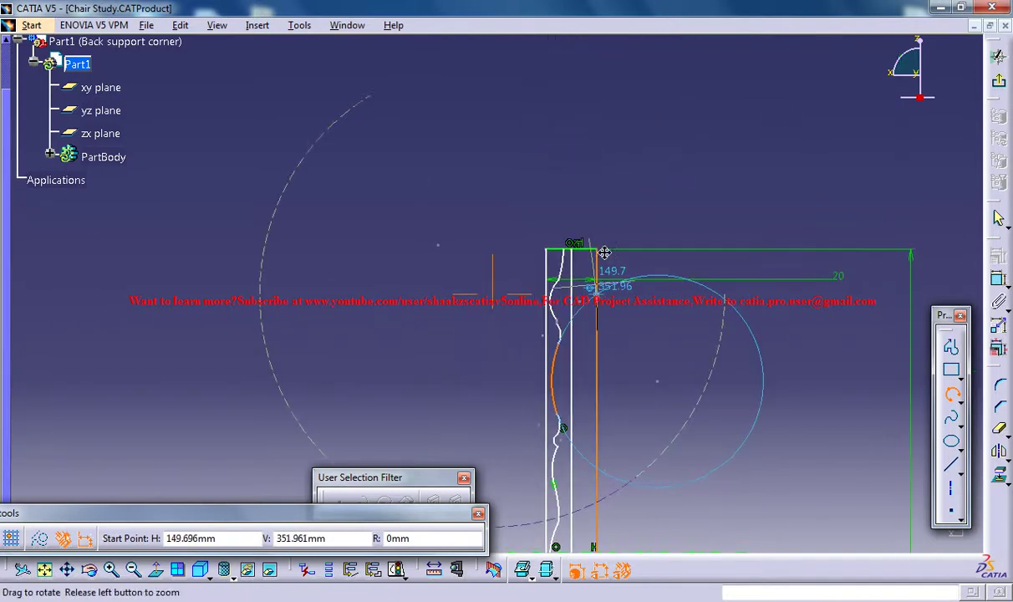
pyautogui.moveTo(608, 178)
pyautogui.mouseDown(button='middle')
pyautogui.moveTo(604, 315)
pyautogui.moveTo(552, 314)
pyautogui.moveTo(602, 315)
pyautogui.mouseUp(button='middle')
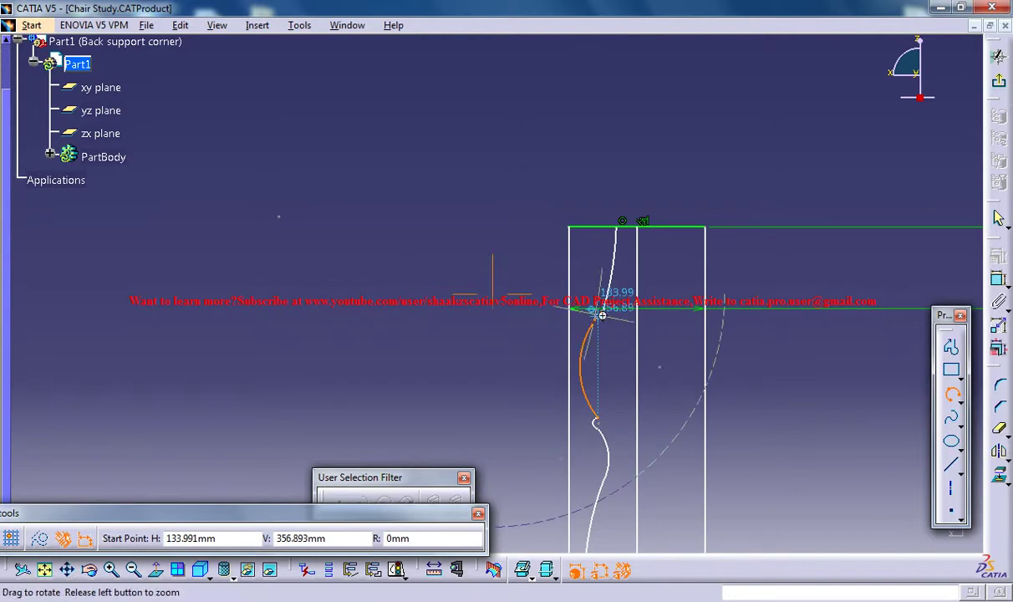
pyautogui.moveTo(700, 309); pyautogui.dragTo(916, 289, button='middle')
pyautogui.click(998, 280)
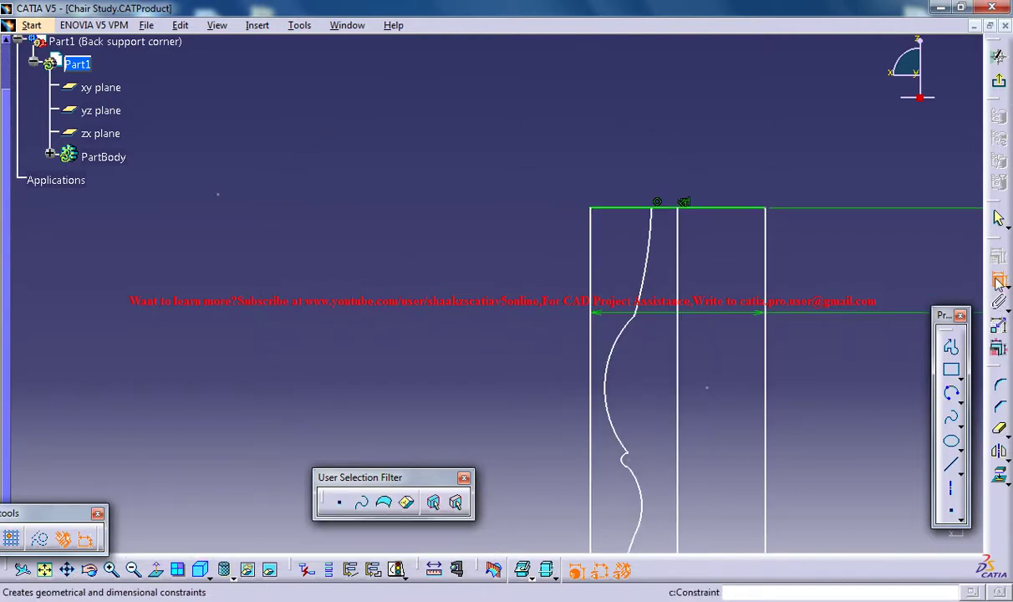
pyautogui.click(637, 324)
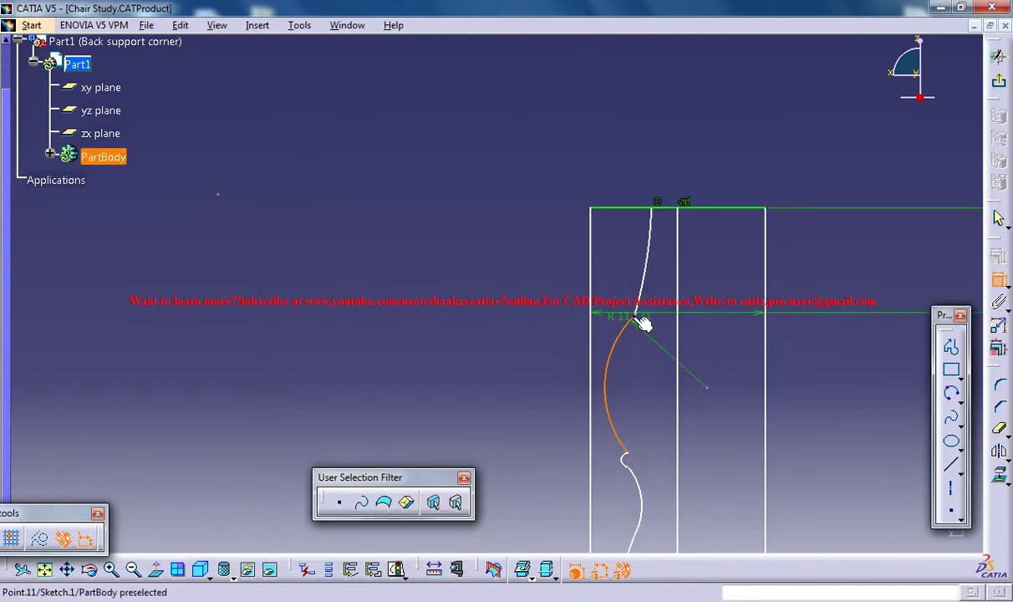
pyautogui.click(647, 315)
pyautogui.rightClick(626, 327)
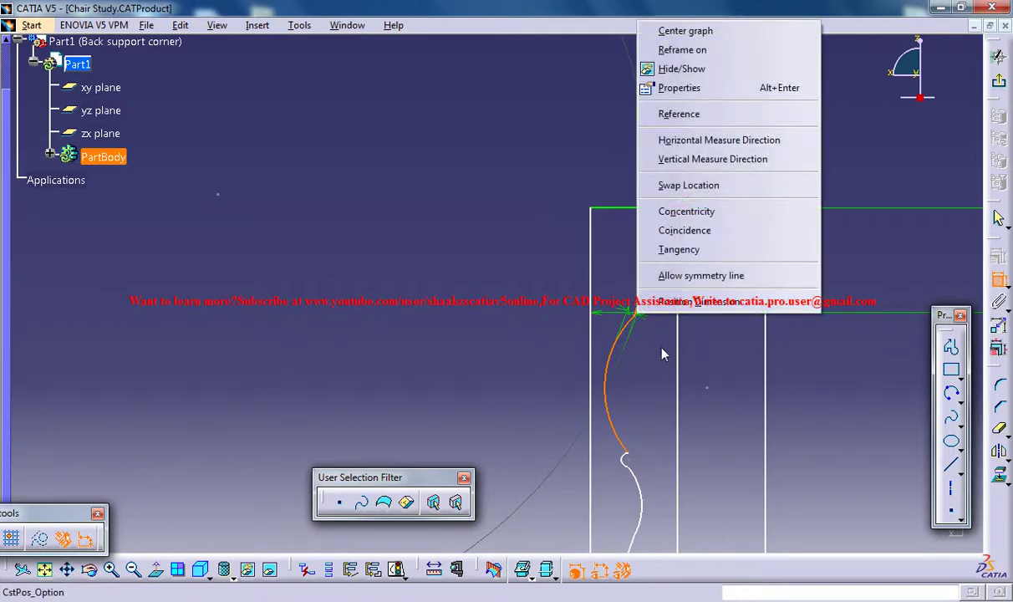
pyautogui.click(679, 249)
# Step: Draw a slanted line about 5.9 mm long from the curved profile's lower end down across the adjacent vertical side
pyautogui.moveTo(686, 312)
pyautogui.mouseDown(button='middle')
pyautogui.moveTo(701, 289)
pyautogui.moveTo(712, 414)
pyautogui.moveTo(703, 460)
pyautogui.moveTo(715, 208)
pyautogui.mouseUp(button='middle')
pyautogui.moveTo(659, 389); pyautogui.dragTo(671, 329, button='middle')
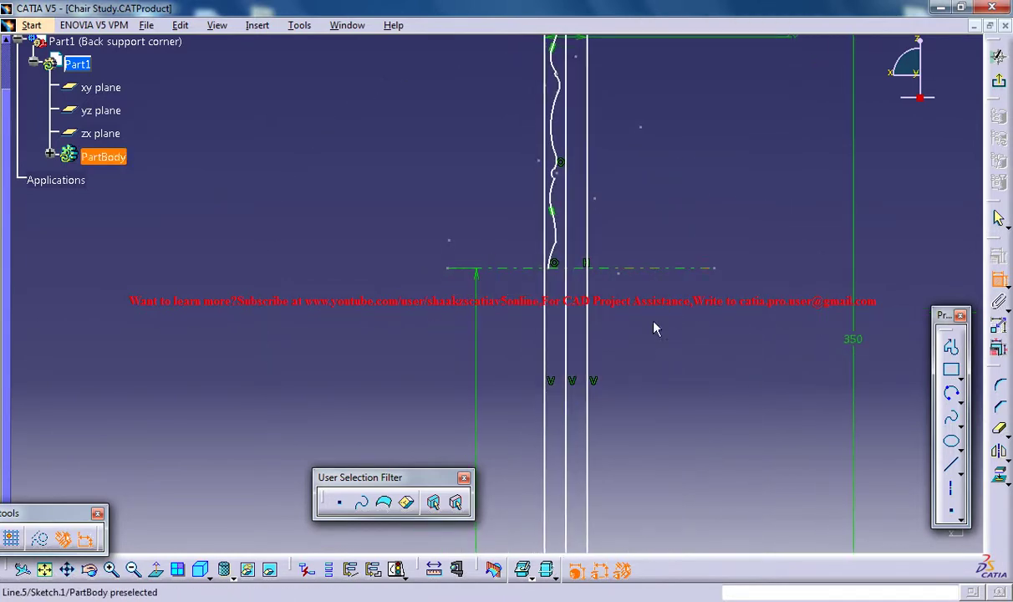
pyautogui.moveTo(618, 104)
pyautogui.mouseDown(button='middle')
pyautogui.moveTo(651, 337)
pyautogui.moveTo(660, 278)
pyautogui.moveTo(667, 318)
pyautogui.moveTo(642, 283)
pyautogui.moveTo(640, 208)
pyautogui.moveTo(627, 319)
pyautogui.moveTo(640, 371)
pyautogui.moveTo(644, 299)
pyautogui.moveTo(615, 288)
pyautogui.moveTo(622, 233)
pyautogui.mouseUp(button='middle')
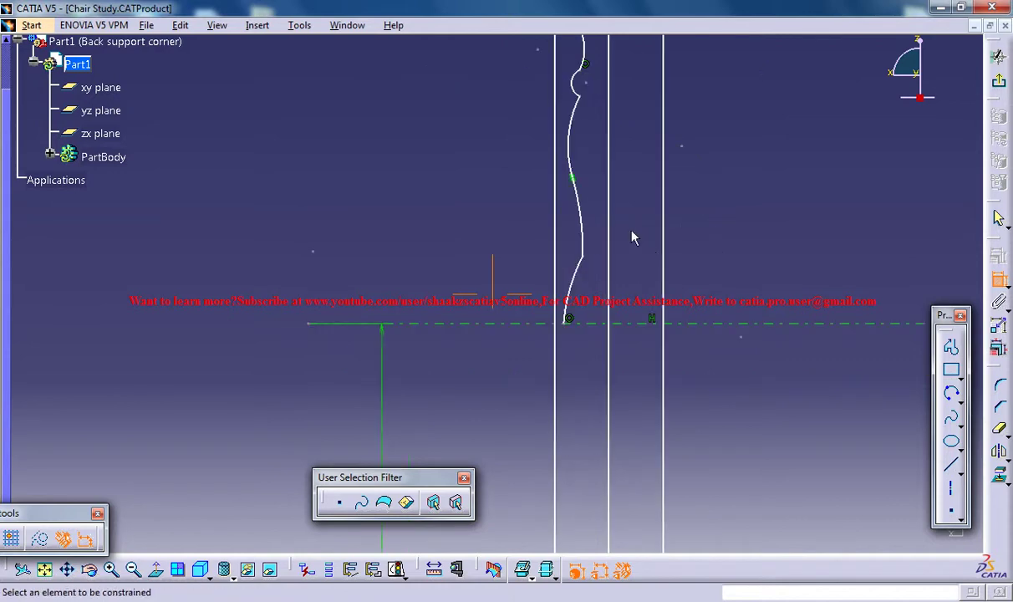
pyautogui.click(953, 467)
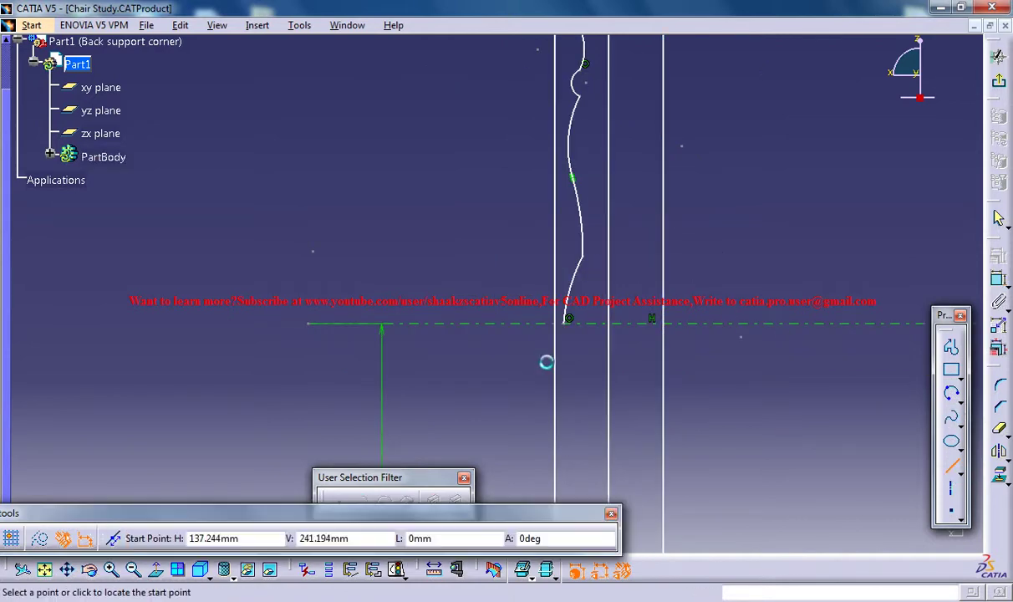
pyautogui.click(570, 325)
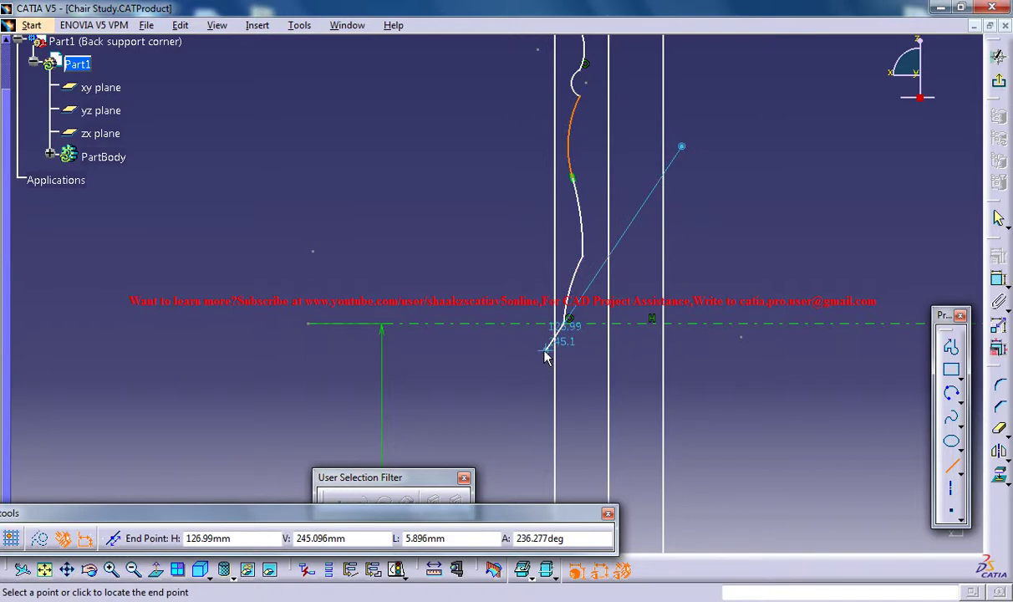
pyautogui.click(544, 351)
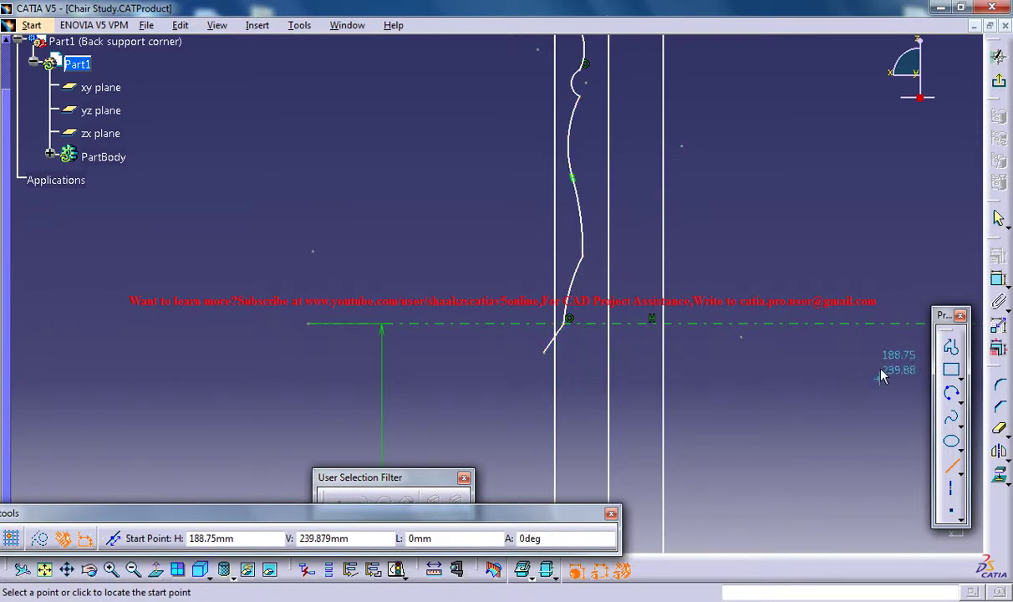
# Step: Quick-trim the slanted line's overhang and the vertical side's part above their intersection, including the stub below the horizontal axis
pyautogui.click(1001, 431)
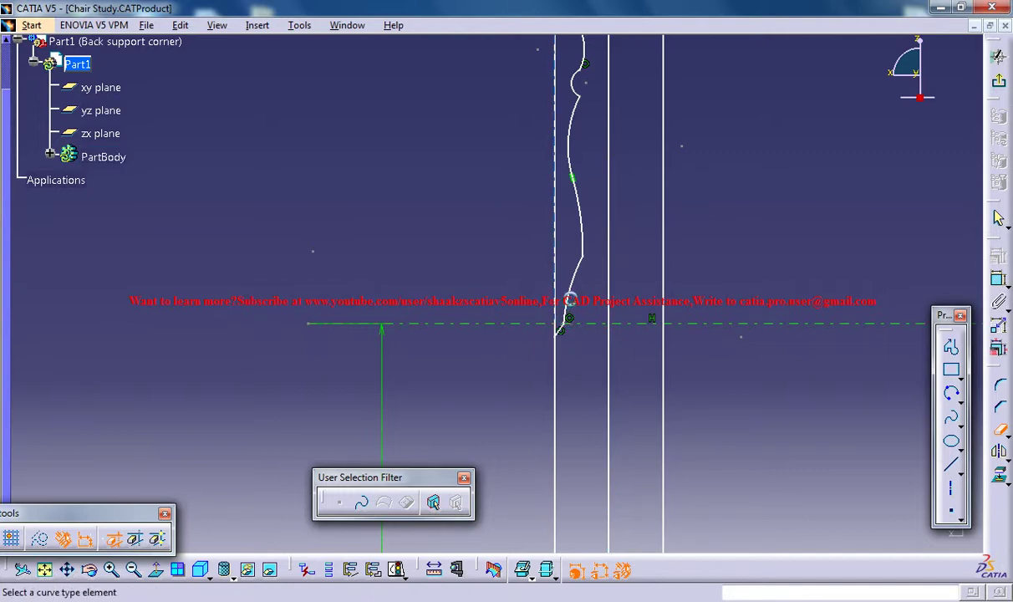
pyautogui.click(556, 331)
pyautogui.moveTo(556, 333)
pyautogui.mouseDown(button='middle')
pyautogui.moveTo(557, 227)
pyautogui.moveTo(573, 329)
pyautogui.mouseUp(button='middle')
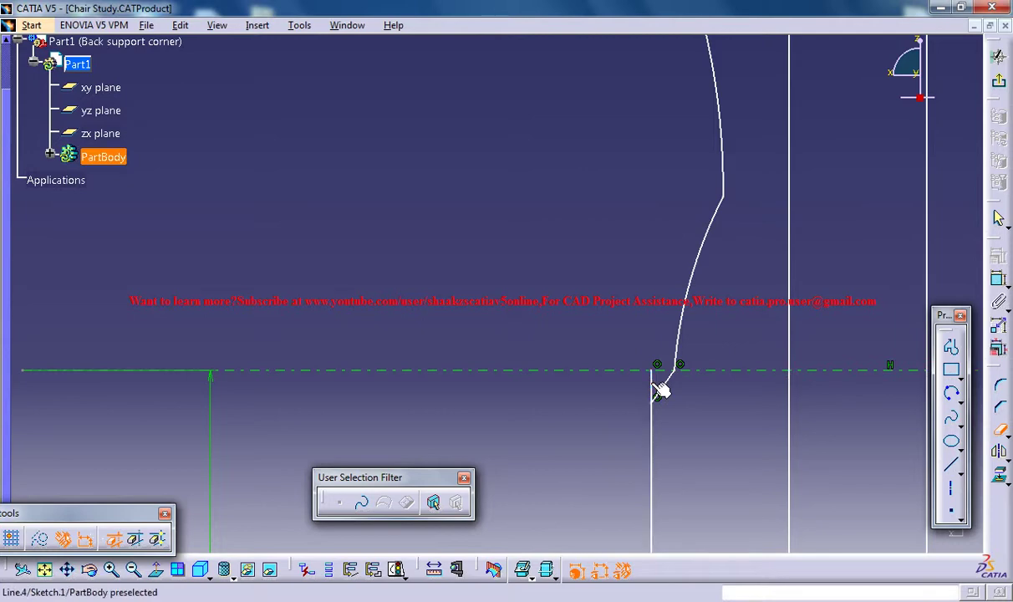
pyautogui.click(656, 389)
# Step: Trim the rectangle's upper edge down to the segment between the curved profile and the middle line
pyautogui.moveTo(677, 423)
pyautogui.mouseDown(button='middle')
pyautogui.moveTo(642, 164)
pyautogui.moveTo(561, 314)
pyautogui.moveTo(581, 197)
pyautogui.mouseUp(button='middle')
pyautogui.moveTo(589, 390); pyautogui.dragTo(594, 230, button='middle')
pyautogui.moveTo(706, 426)
pyautogui.mouseDown(button='middle')
pyautogui.moveTo(701, 433)
pyautogui.moveTo(728, 378)
pyautogui.moveTo(746, 260)
pyautogui.mouseUp(button='middle')
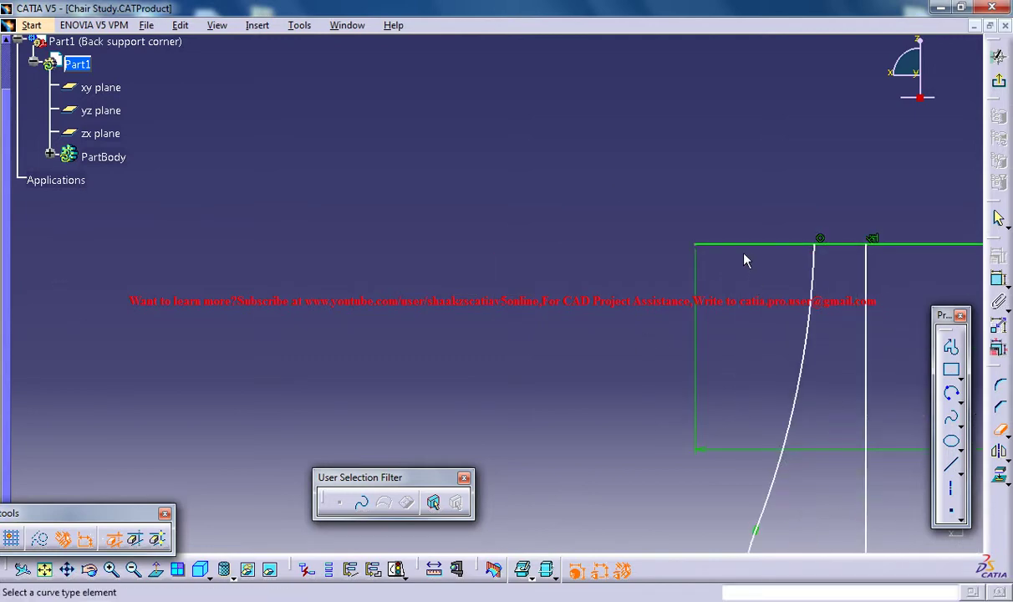
pyautogui.click(758, 251)
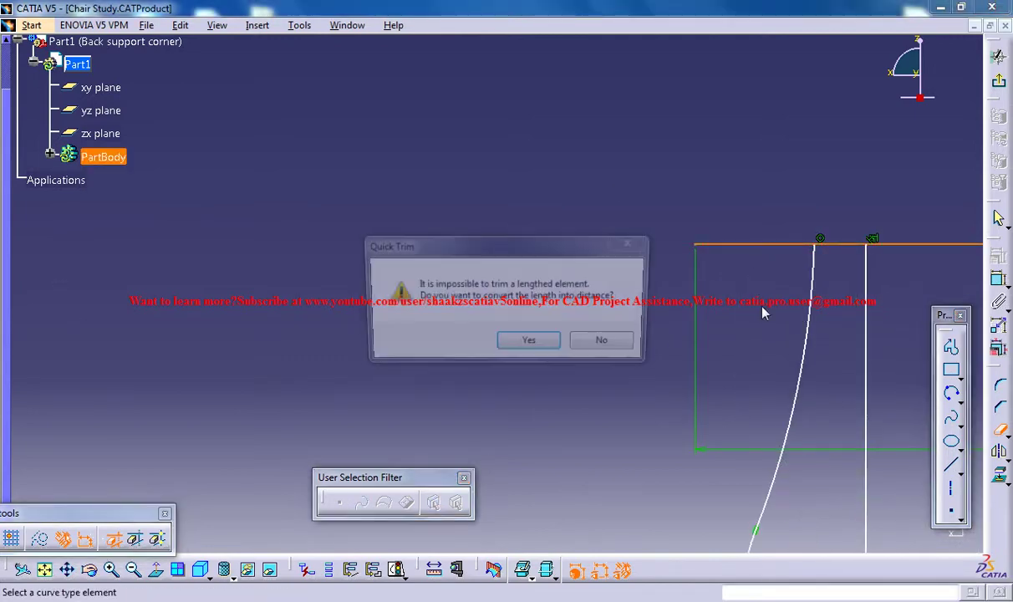
pyautogui.click(602, 344)
pyautogui.click(596, 353)
pyautogui.moveTo(775, 301)
pyautogui.mouseDown(button='middle')
pyautogui.moveTo(633, 301)
pyautogui.moveTo(600, 282)
pyautogui.moveTo(608, 310)
pyautogui.mouseUp(button='middle')
pyautogui.moveTo(614, 402); pyautogui.dragTo(615, 493, button='middle')
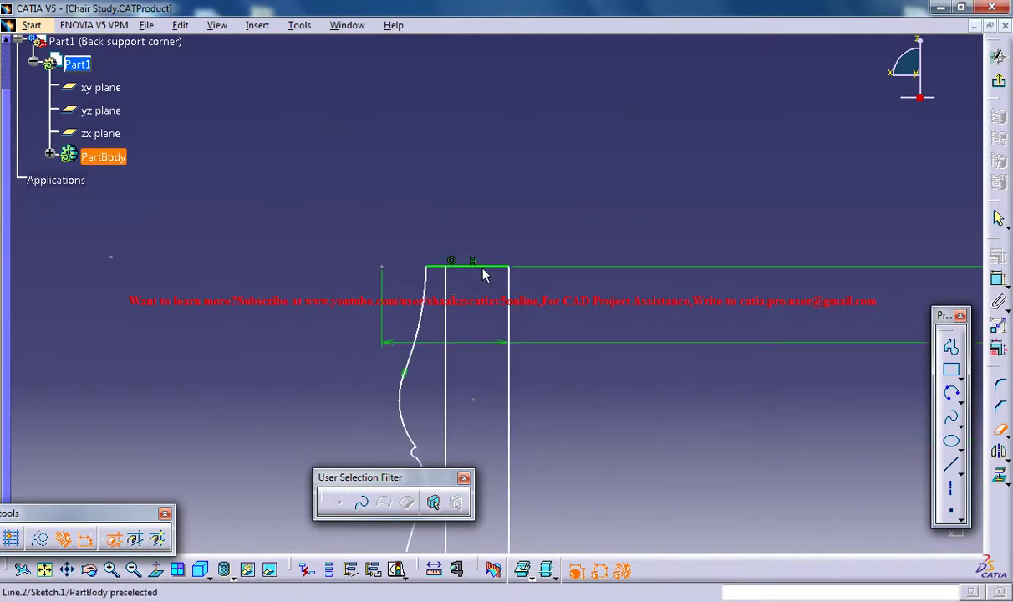
pyautogui.click(490, 268)
# Step: Trim away the lower edge's half beyond the middle line and the whole vertical side opposite the curved profile
pyautogui.moveTo(561, 468)
pyautogui.mouseDown(button='middle')
pyautogui.moveTo(554, 126)
pyautogui.moveTo(594, 381)
pyautogui.moveTo(554, 405)
pyautogui.moveTo(601, 435)
pyautogui.moveTo(656, 425)
pyautogui.mouseUp(button='middle')
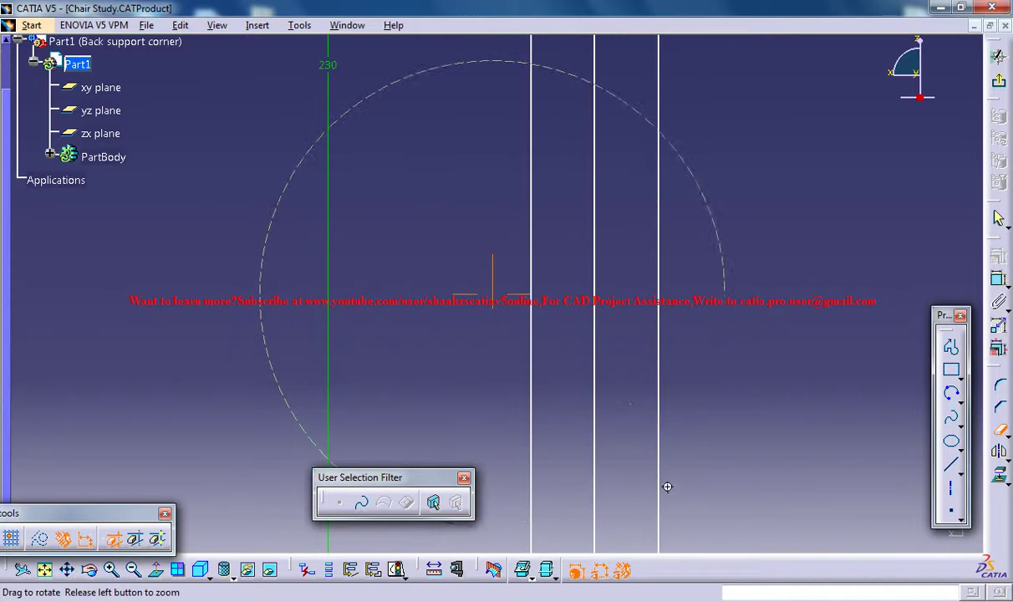
pyautogui.moveTo(667, 487)
pyautogui.mouseDown(button='middle')
pyautogui.moveTo(645, 335)
pyautogui.moveTo(564, 350)
pyautogui.mouseUp(button='middle')
pyautogui.click(561, 331)
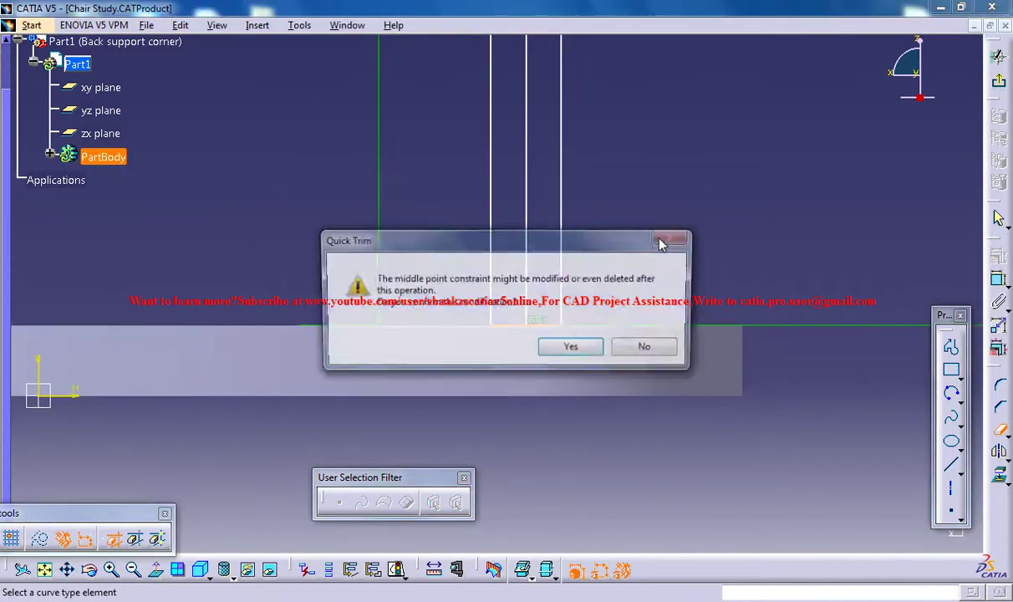
pyautogui.click(583, 346)
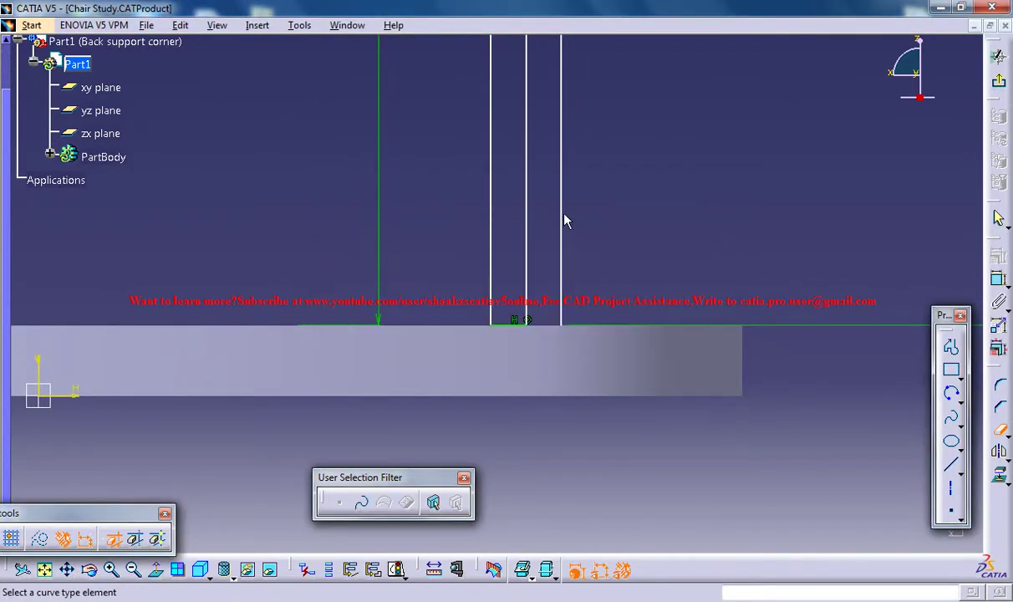
pyautogui.click(560, 201)
pyautogui.click(528, 343)
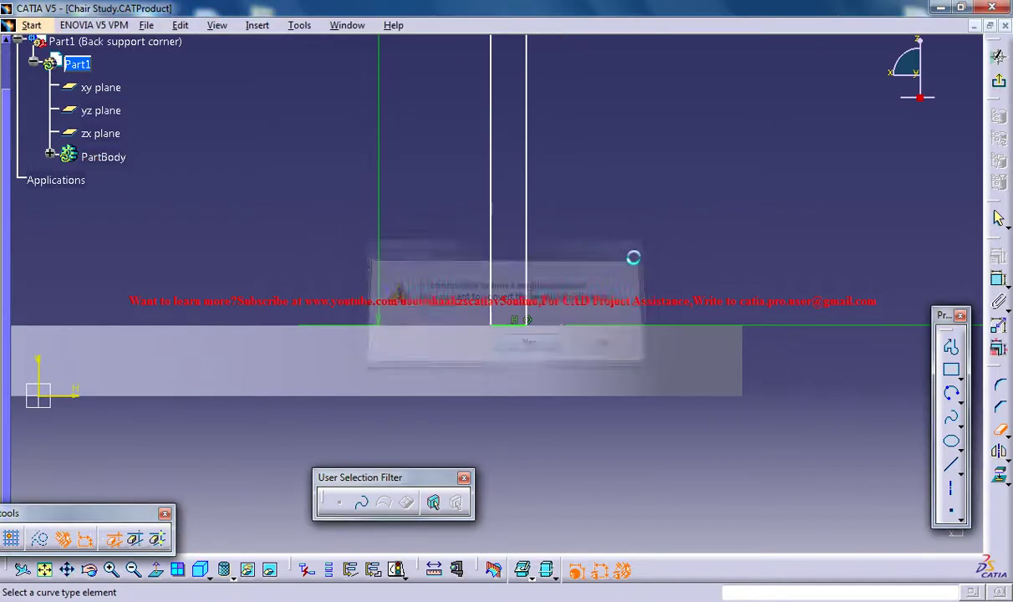
pyautogui.moveTo(609, 180)
pyautogui.mouseDown(button='middle')
pyautogui.moveTo(626, 289)
pyautogui.moveTo(649, 346)
pyautogui.moveTo(654, 493)
pyautogui.mouseUp(button='middle')
pyautogui.click(588, 304)
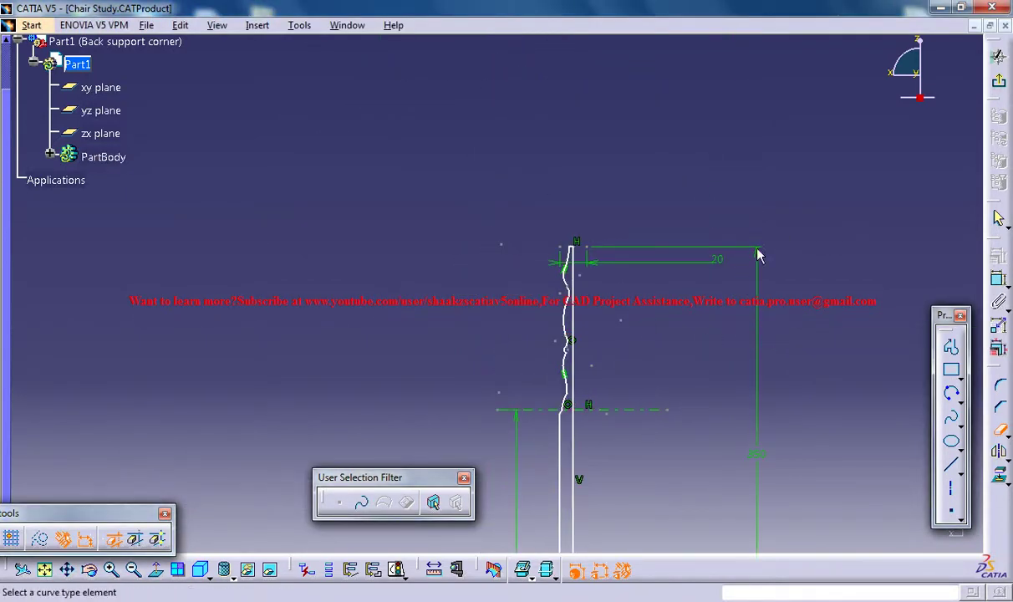
# Step: Exit the sketch and revolve it 360 degrees with Shaft, using the straight former middle line as the axis
pyautogui.click(998, 56)
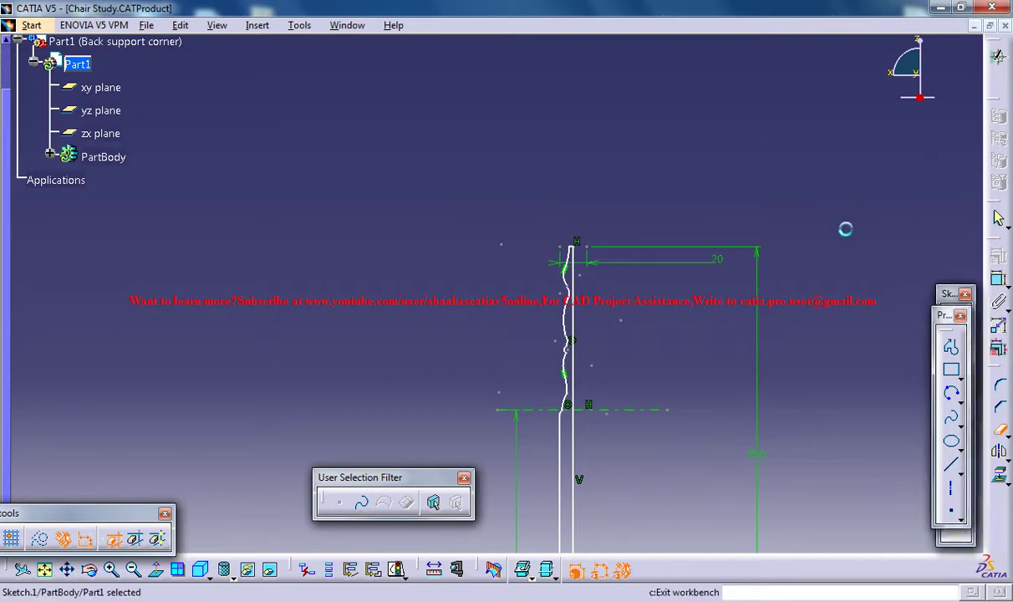
pyautogui.moveTo(583, 228); pyautogui.dragTo(686, 222, button='middle')
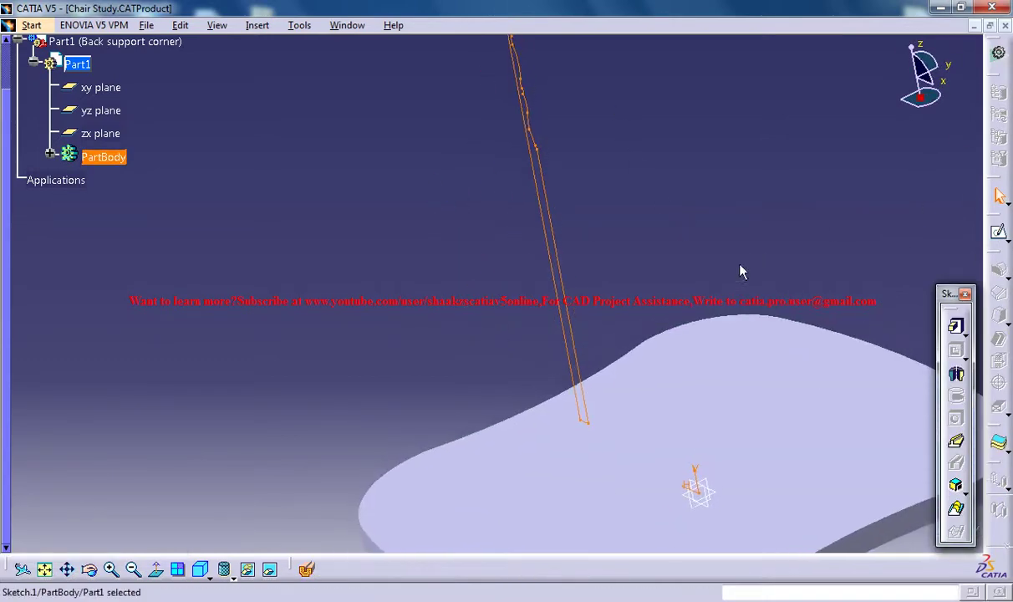
pyautogui.click(955, 376)
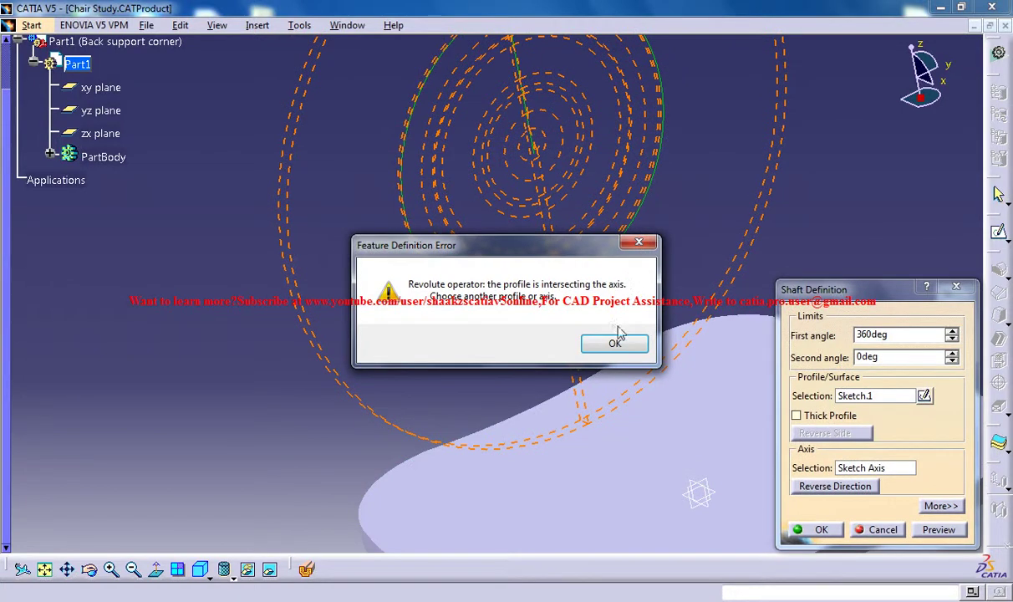
pyautogui.click(615, 346)
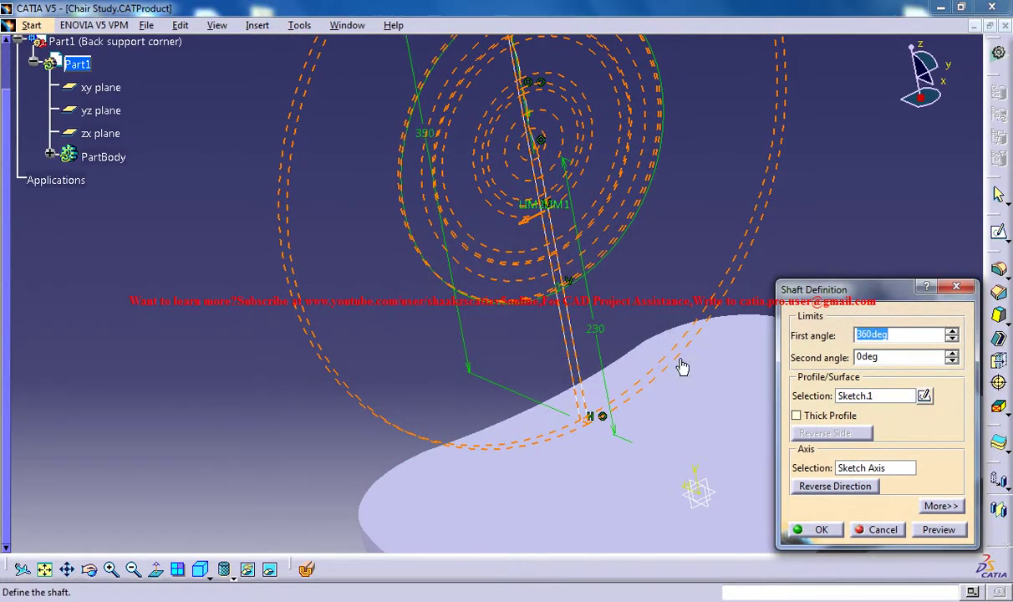
pyautogui.click(864, 469)
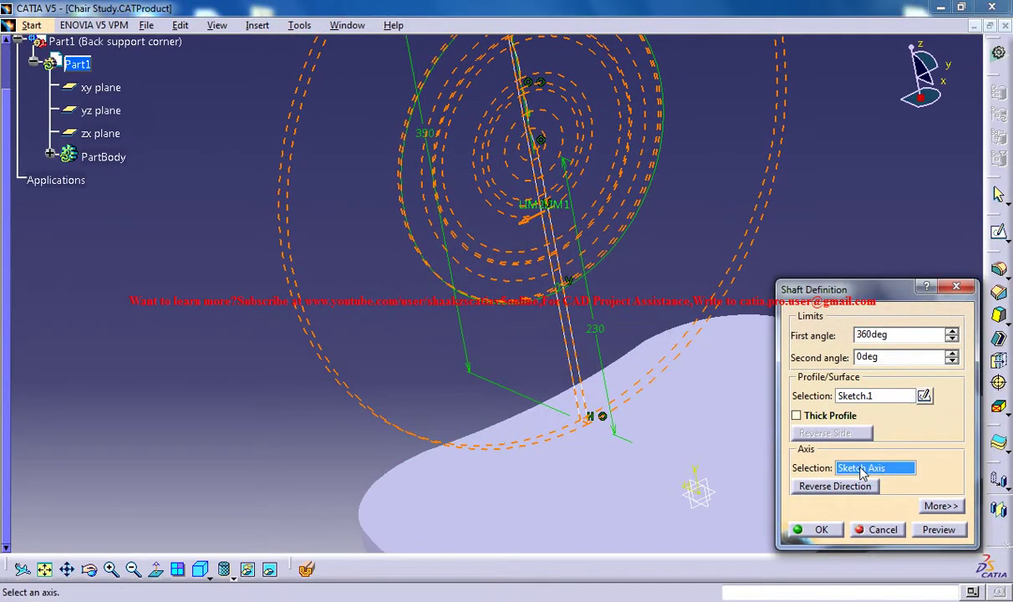
pyautogui.click(570, 328)
pyautogui.moveTo(610, 283); pyautogui.dragTo(642, 372, button='middle')
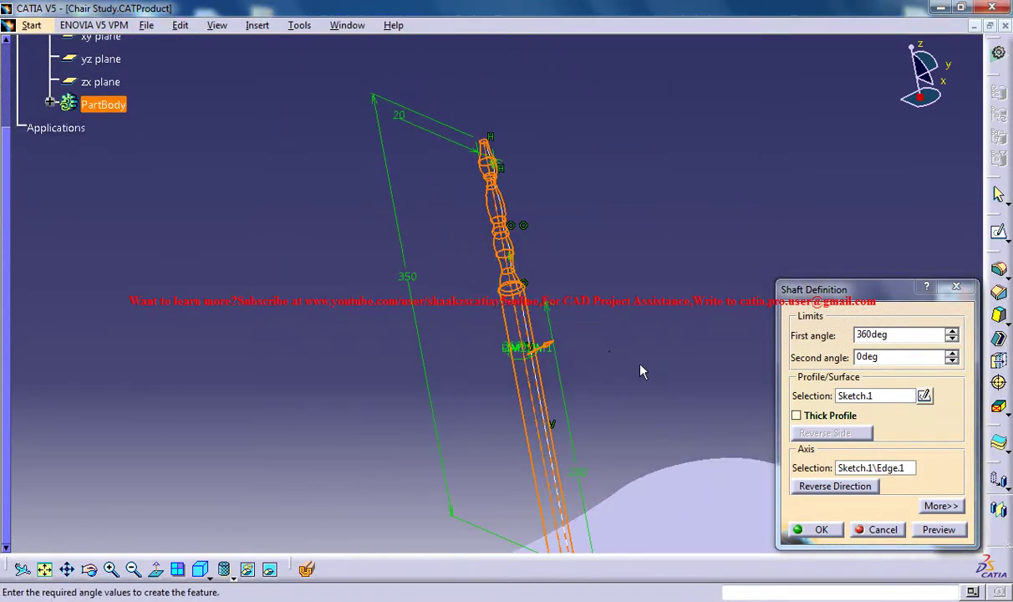
pyautogui.click(823, 531)
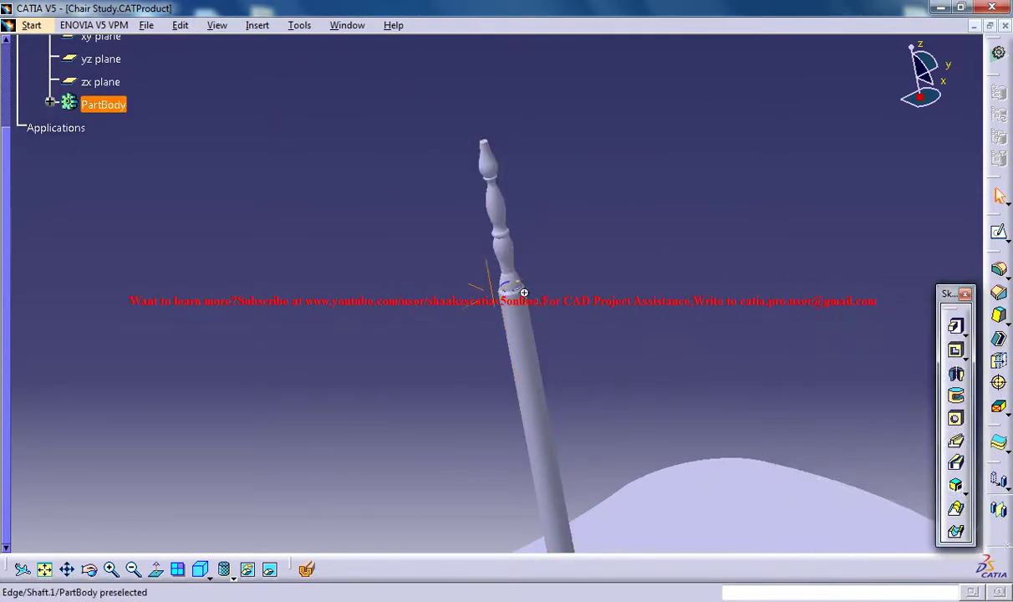
# Step: Examine the turned back support post on the seat from several angles, including its ornamental upper part
pyautogui.moveTo(523, 285); pyautogui.dragTo(585, 392, button='middle')
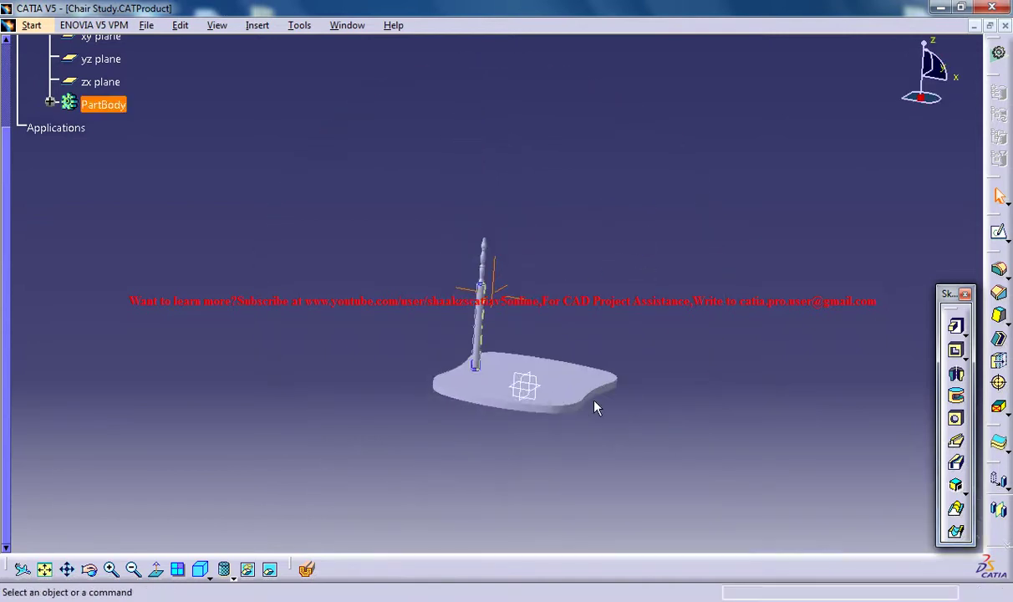
pyautogui.moveTo(567, 309); pyautogui.dragTo(671, 299, button='middle')
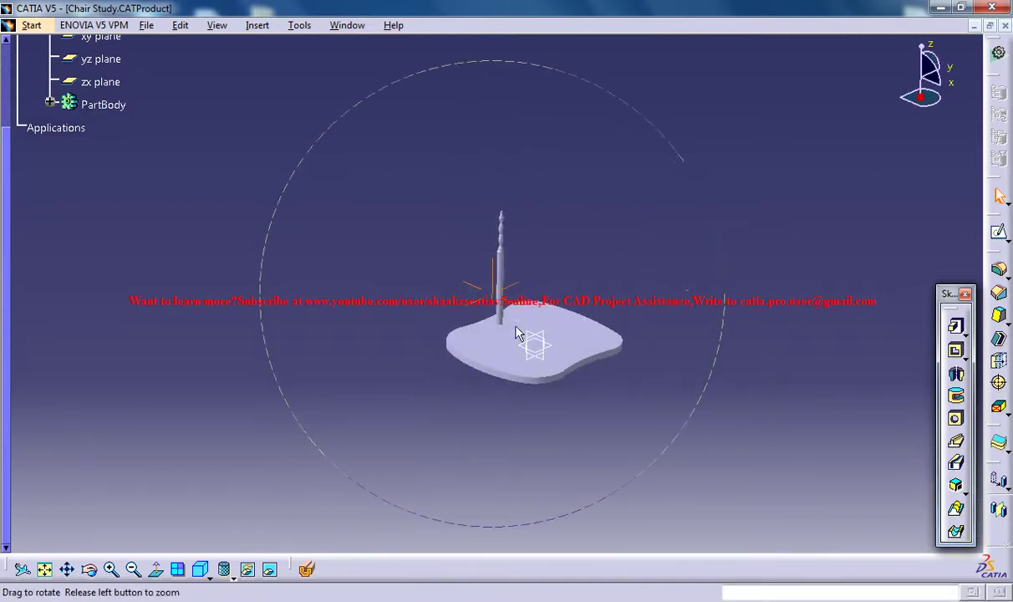
pyautogui.moveTo(518, 332); pyautogui.dragTo(585, 355, button='middle')
pyautogui.moveTo(669, 335); pyautogui.dragTo(431, 366, button='middle')
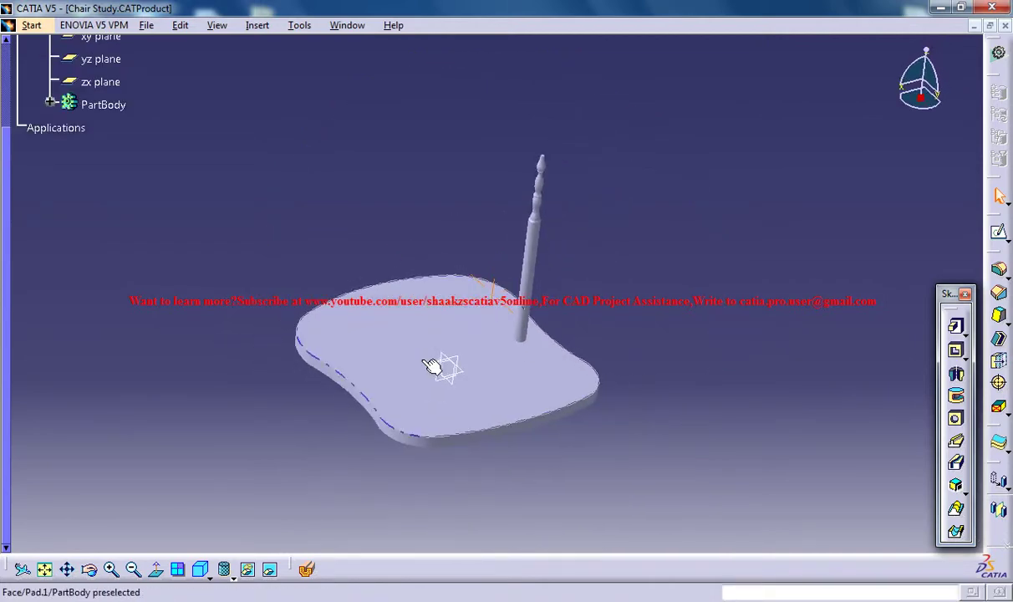
pyautogui.moveTo(497, 310); pyautogui.dragTo(500, 318, button='middle')
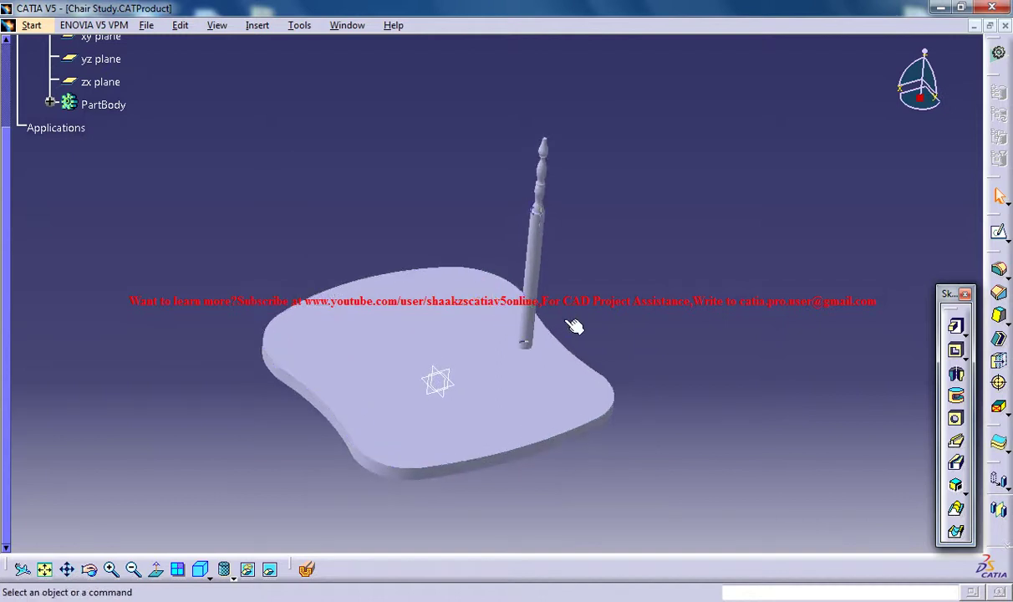
pyautogui.moveTo(566, 316); pyautogui.dragTo(538, 282, button='middle')
pyautogui.moveTo(542, 228); pyautogui.dragTo(529, 180, button='middle')
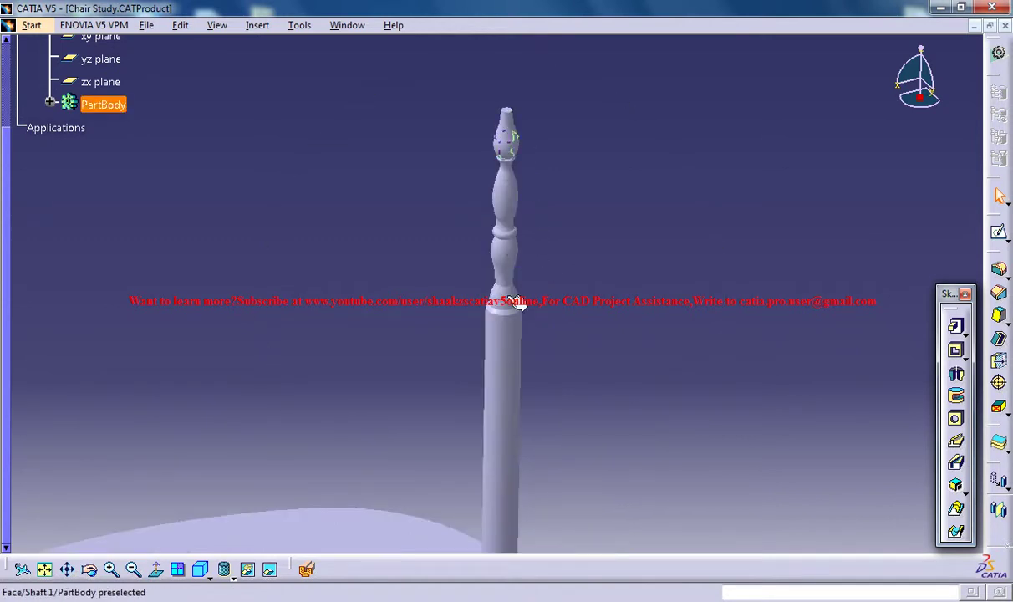